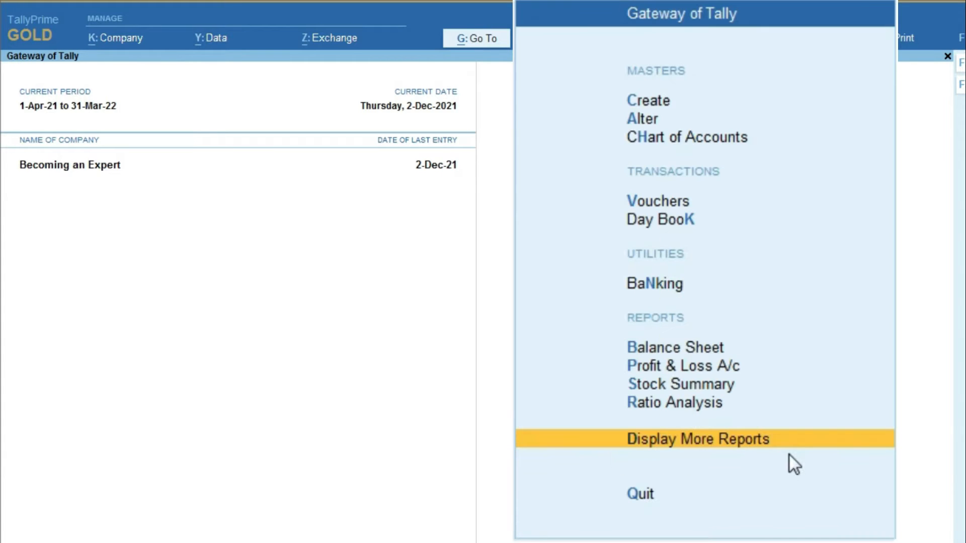
Step: Open the GSTR-1 report for Becoming an Expert from More Reports > GST Reports
click(790, 447)
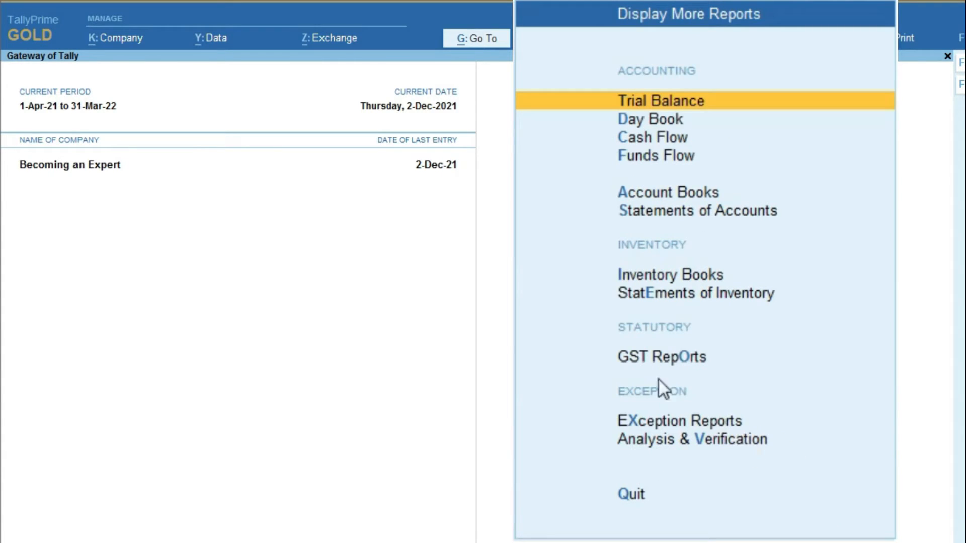
click(701, 370)
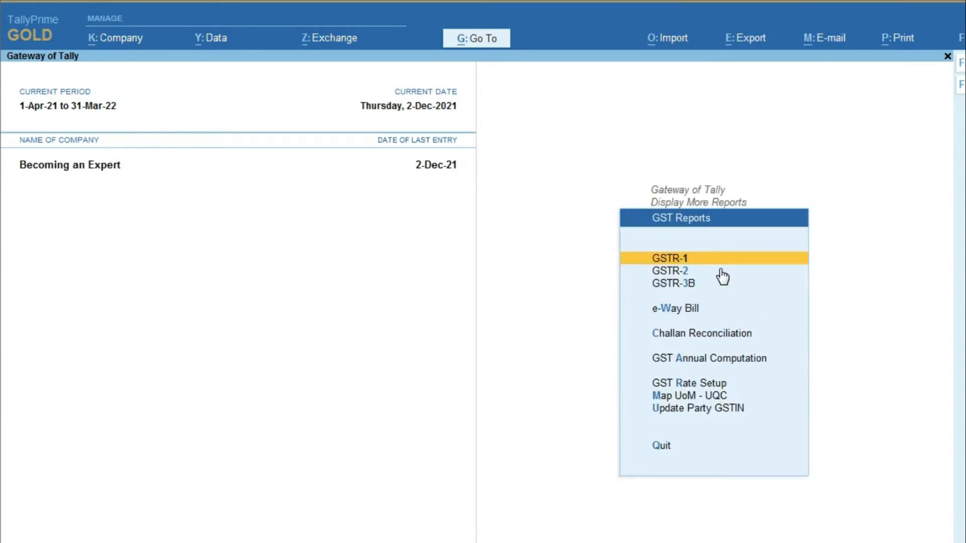
key(Return)
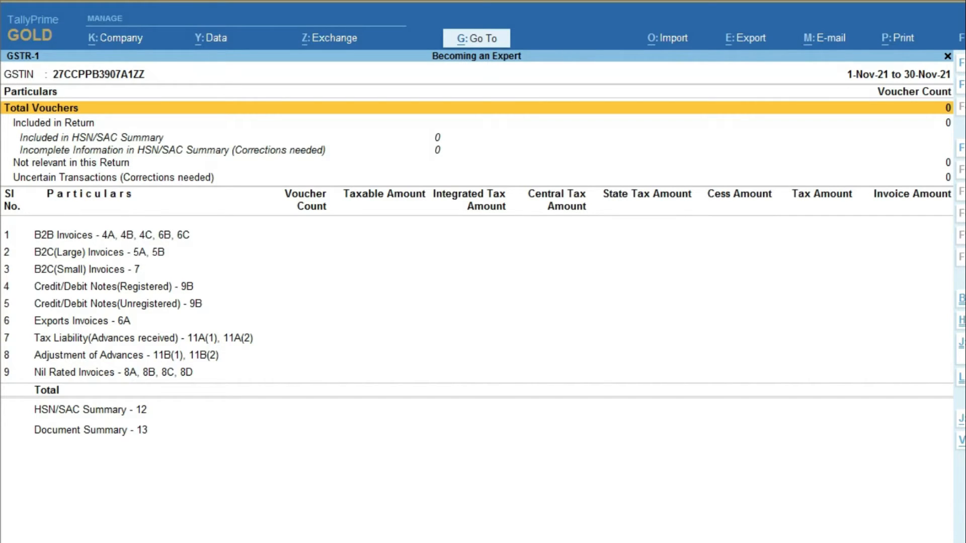
Step: Change the GSTR-1 reporting period to 1-12-2021 through 31-12-21
key(alt+F2)
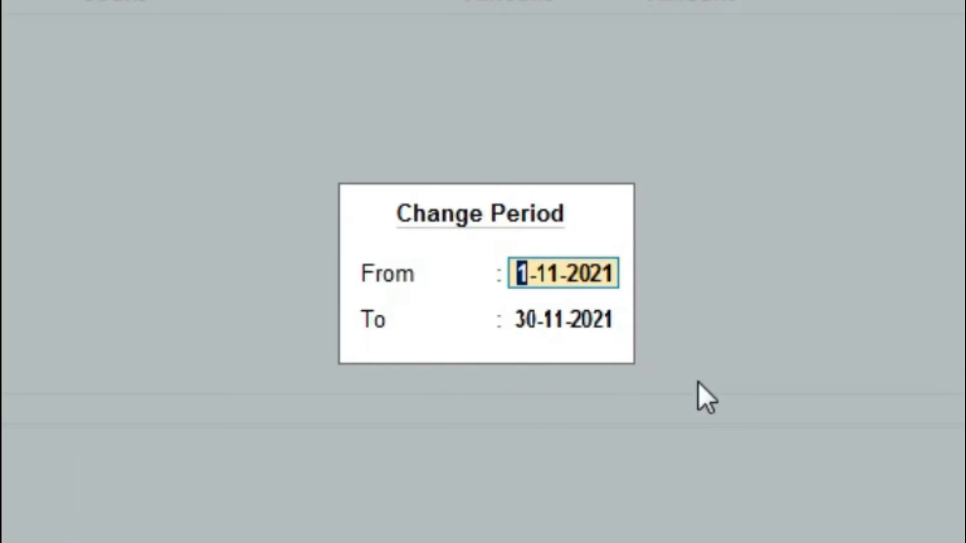
text(1-12-202)
text(1)
key(Return)
text(31-12-21)
key(Return)
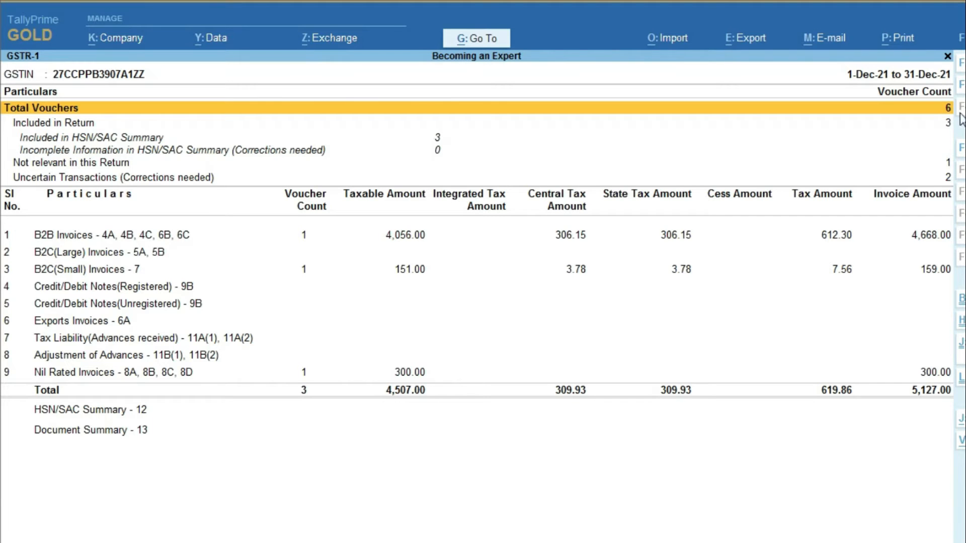
click(943, 126)
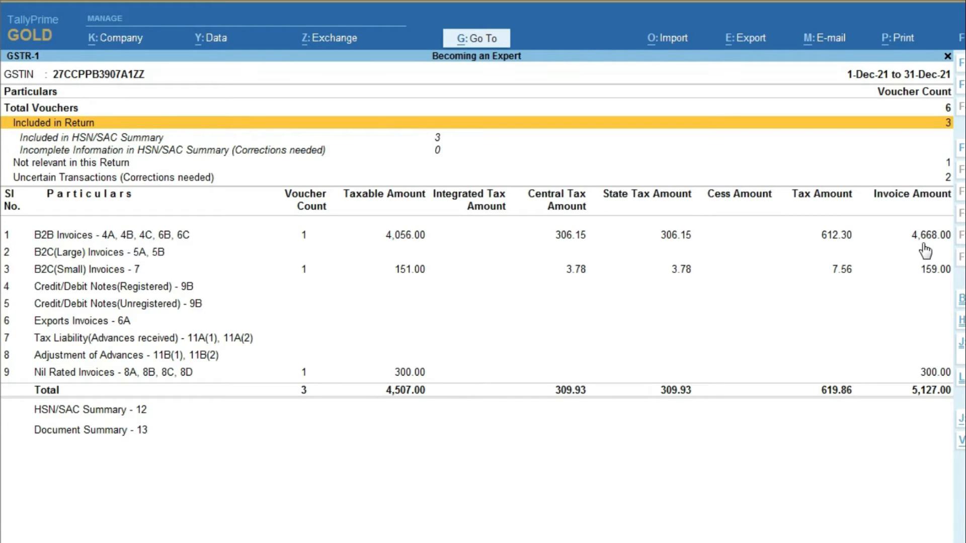
key(Return)
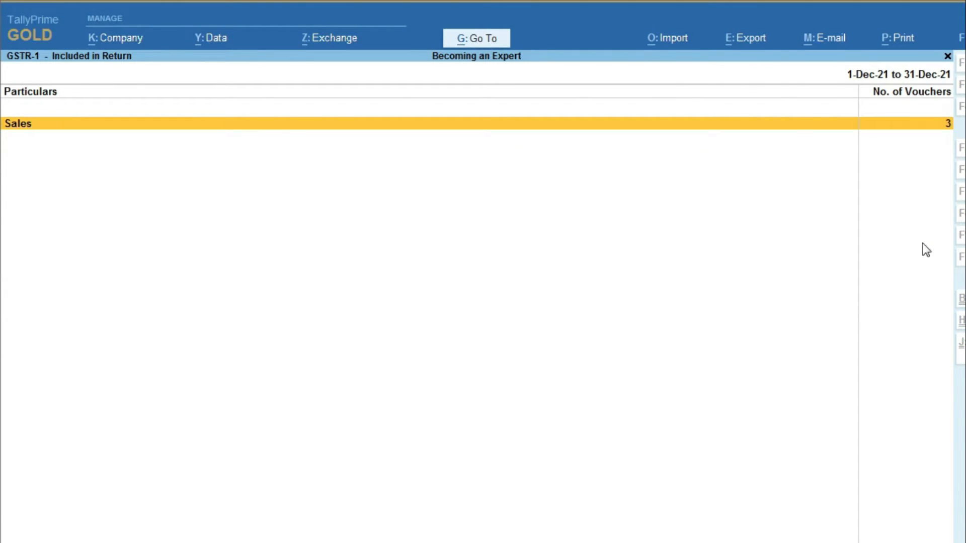
key(Return)
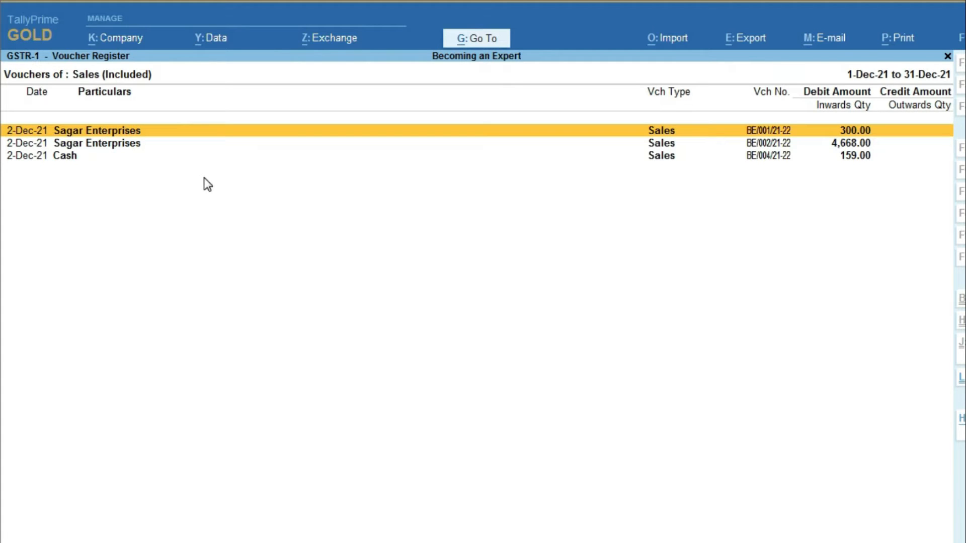
key(Escape)
key(Escape)
click(30, 141)
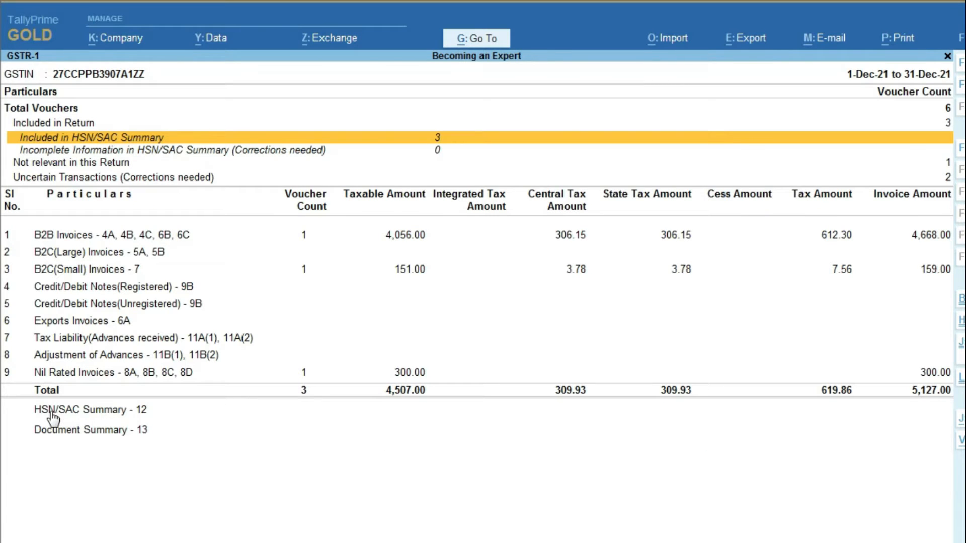
click(115, 410)
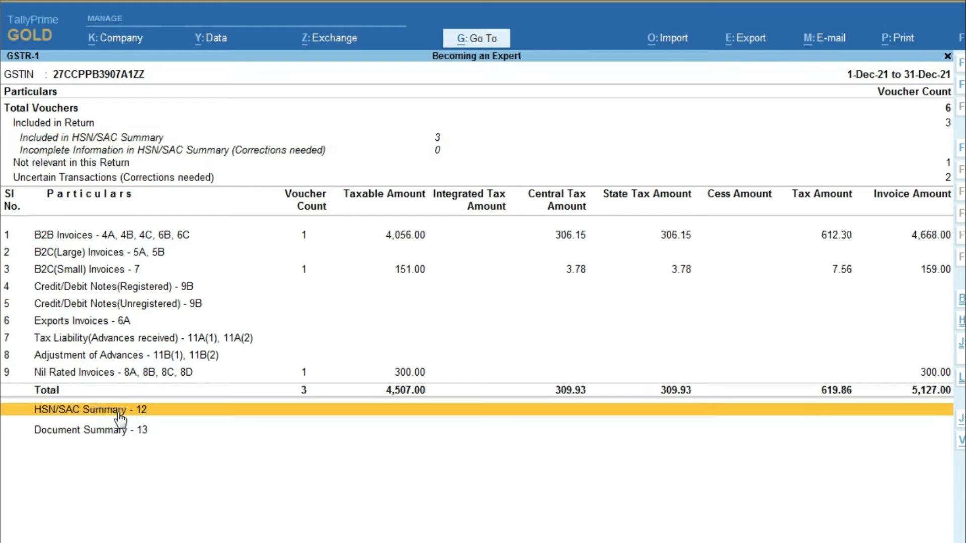
click(118, 411)
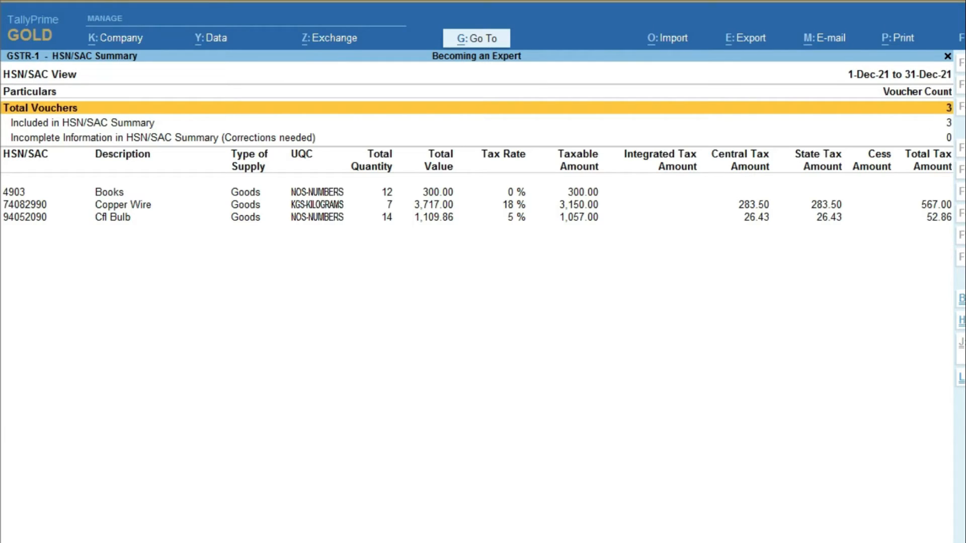
key(Escape)
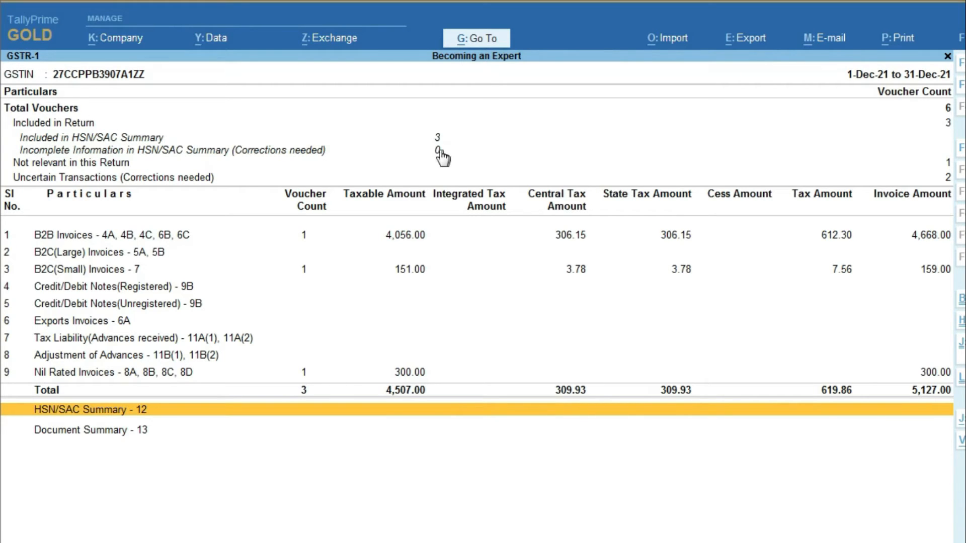
click(226, 150)
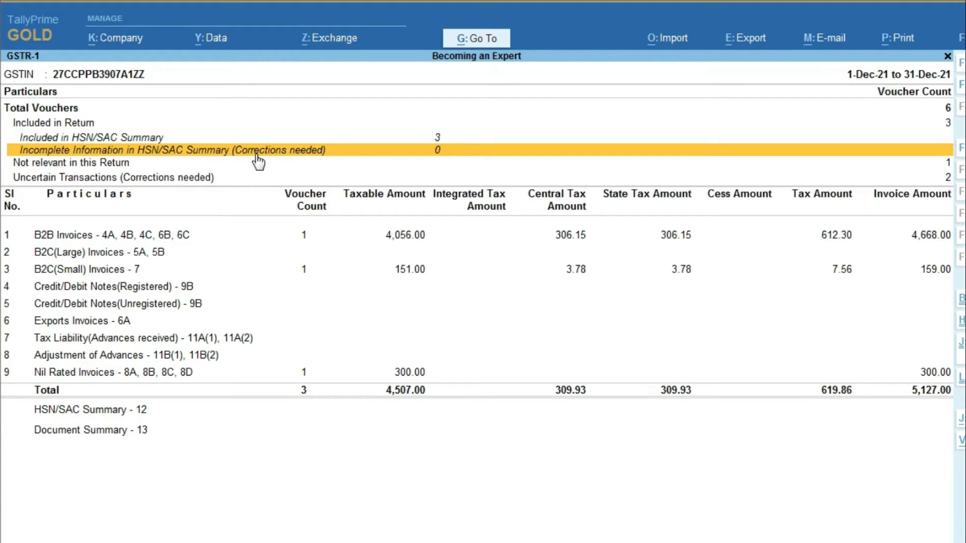
click(91, 165)
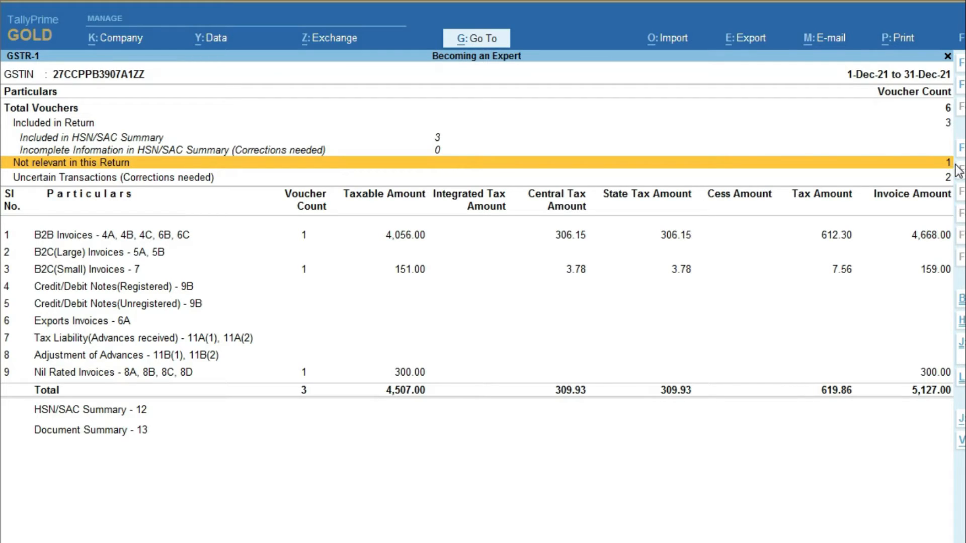
key(Return)
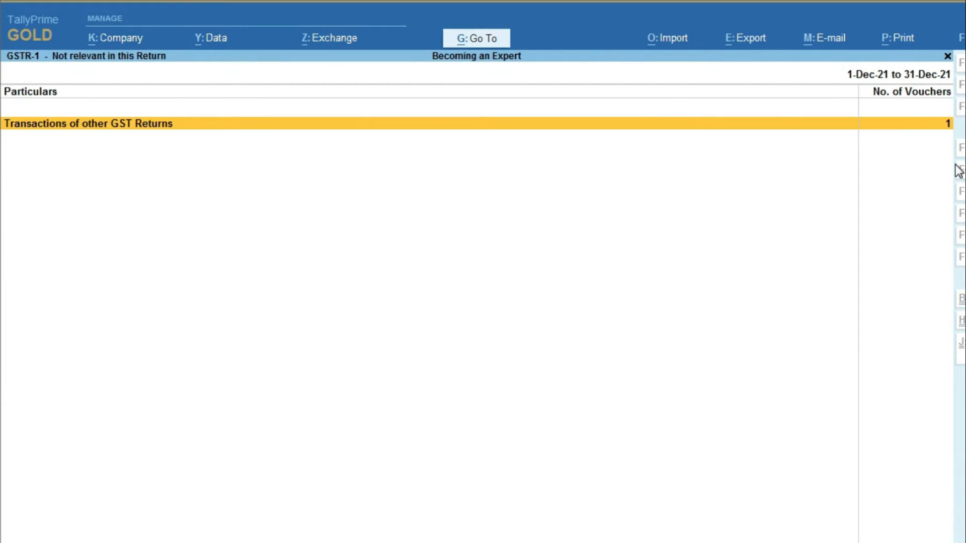
key(Return)
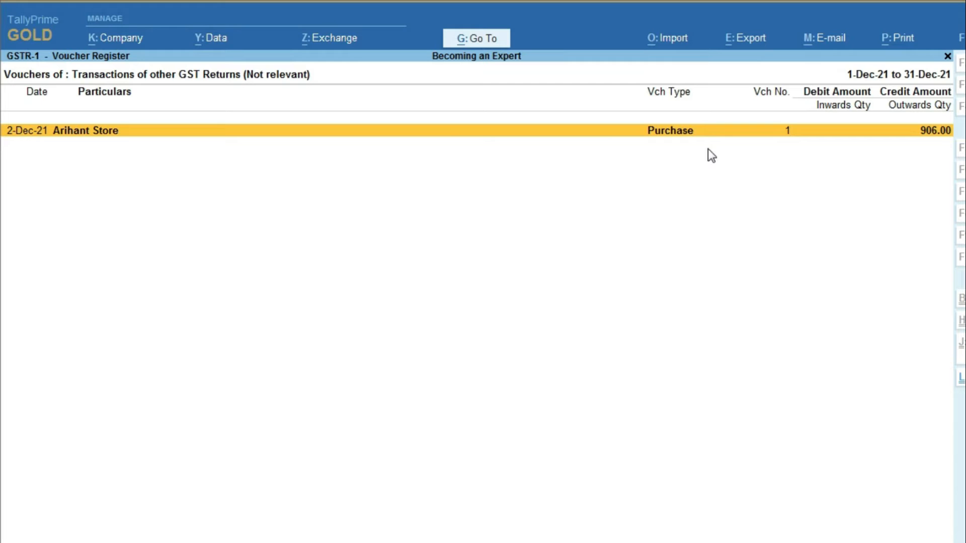
key(Escape)
key(Escape)
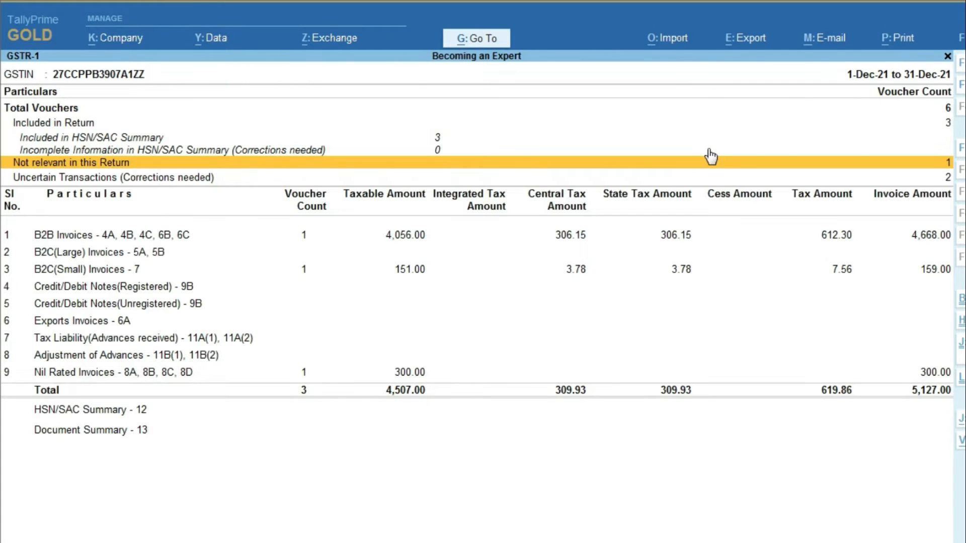
click(118, 338)
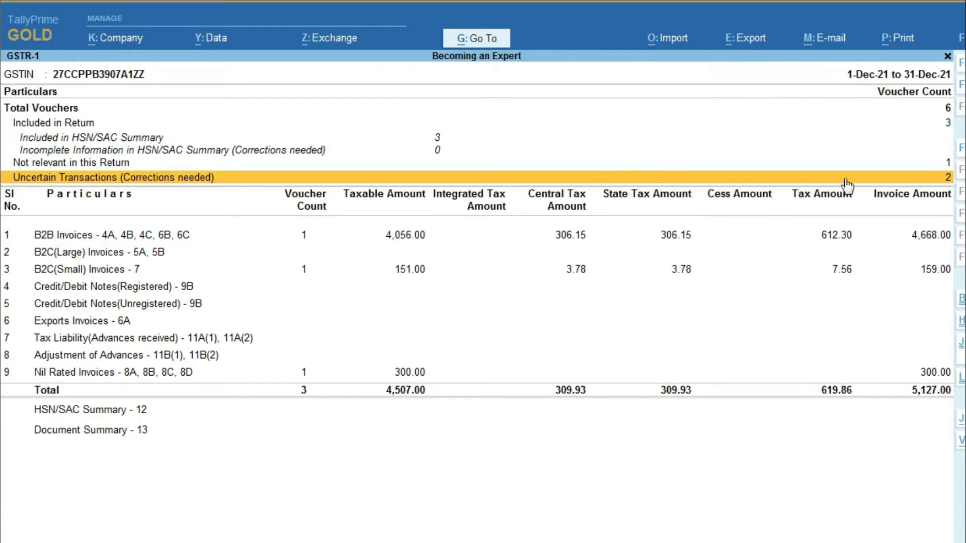
Step: From the uncertain transactions list, replace the Arihant Store invoice's party GSTIN with the pasted correct one
click(262, 182)
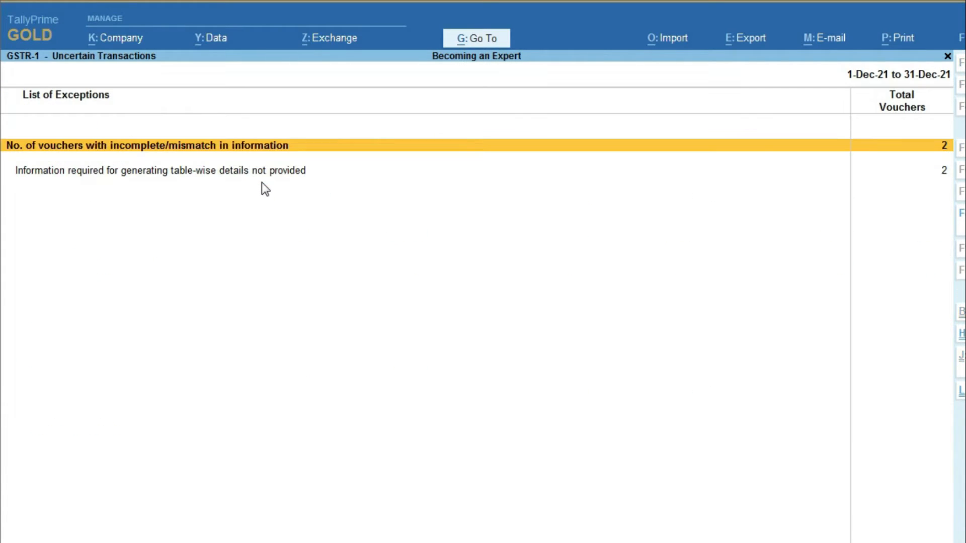
key(Return)
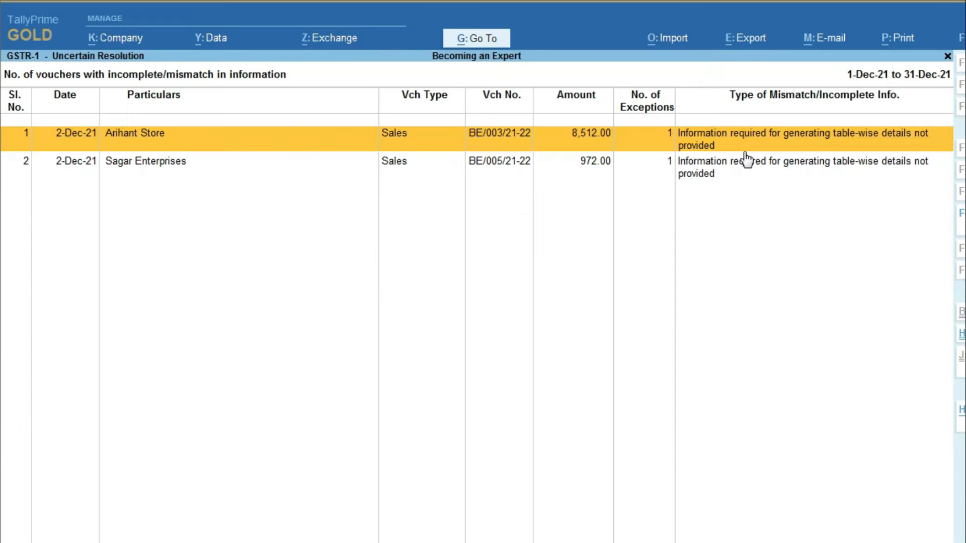
key(Return)
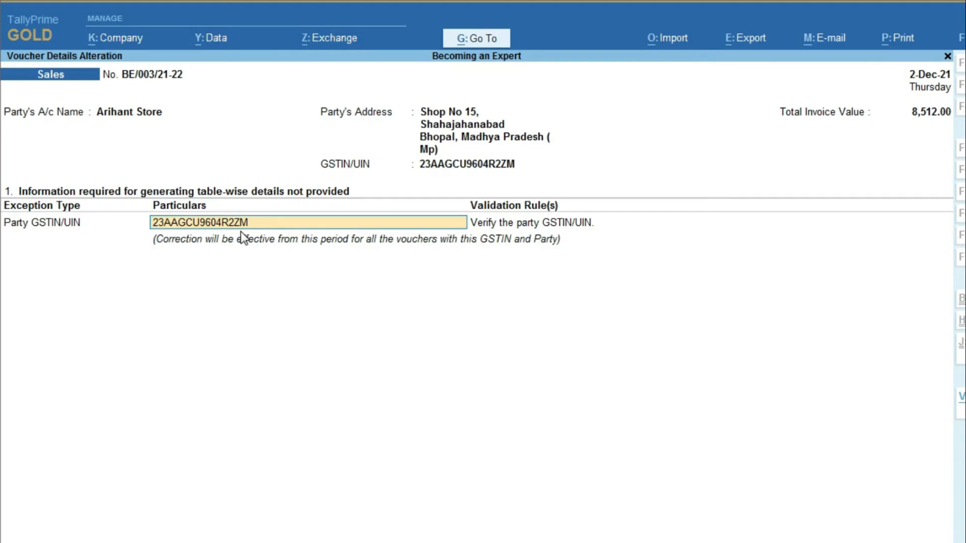
key(Delete)
key(Delete)
key(Delete)
key(Delete)
key(Delete)
key(Delete)
key(Delete)
key(Delete)
key(Delete)
key(Delete)
key(Delete)
key(Delete)
key(Delete)
key(Delete)
key(Delete)
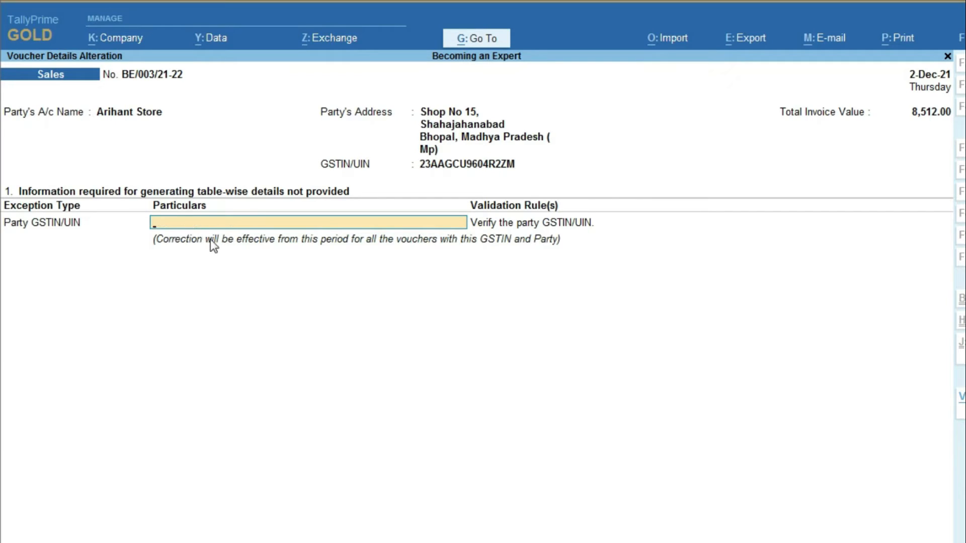
key(ctrl)
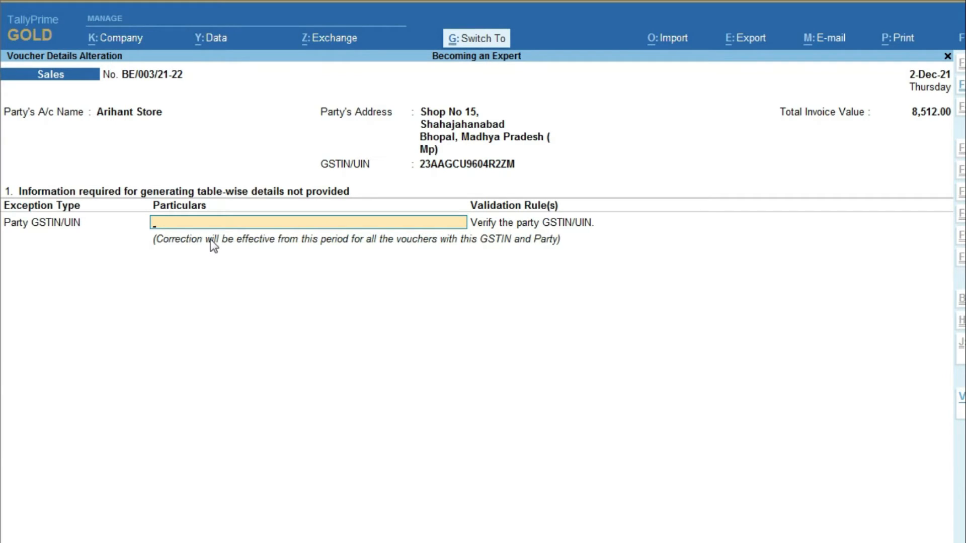
key(Return)
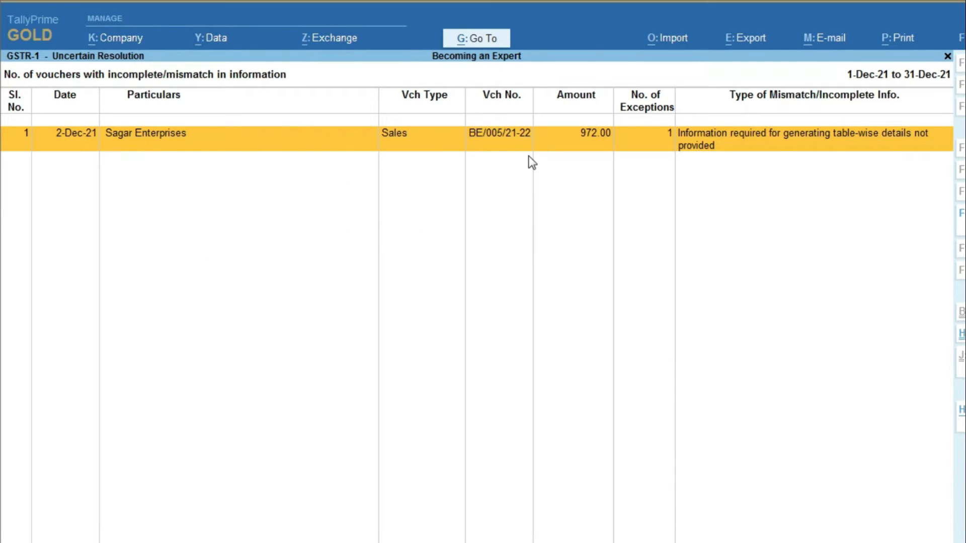
Step: Paste the correct party GSTIN on the Sagar Enterprises invoice, save it, and return to GSTR-1
key(Return)
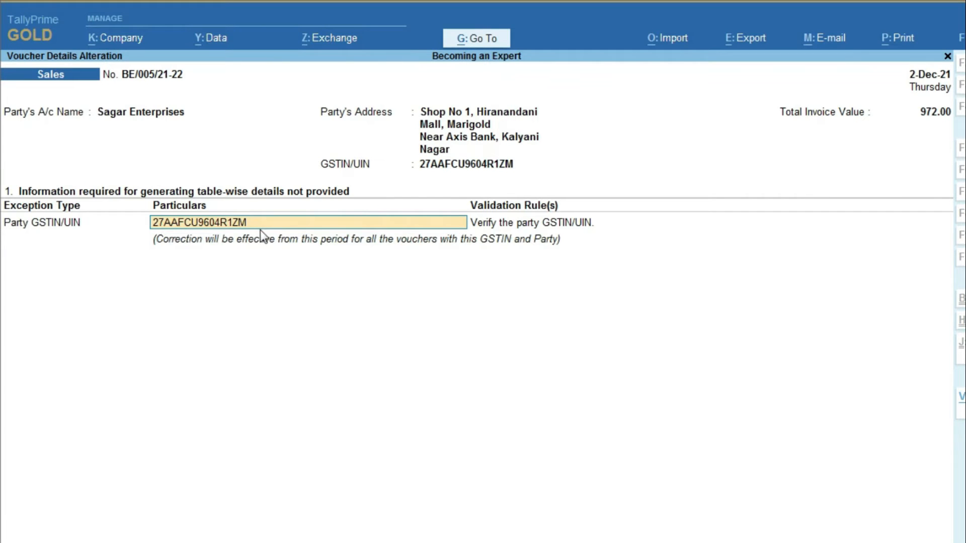
key(Delete)
key(Delete)
key(Delete)
key(Delete)
key(Delete)
key(Delete)
key(Delete)
key(Delete)
key(Delete)
key(Delete)
key(Delete)
key(Delete)
key(Delete)
key(Delete)
key(Delete)
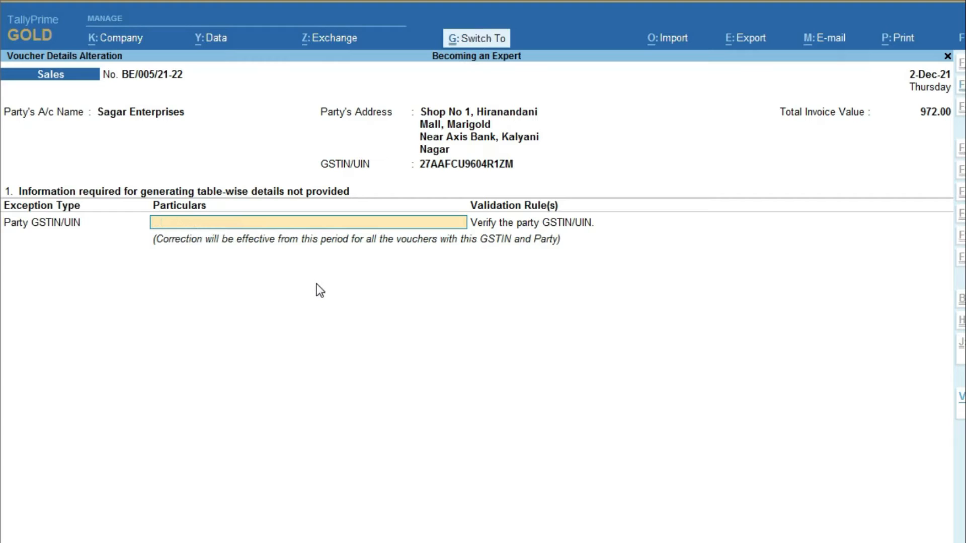
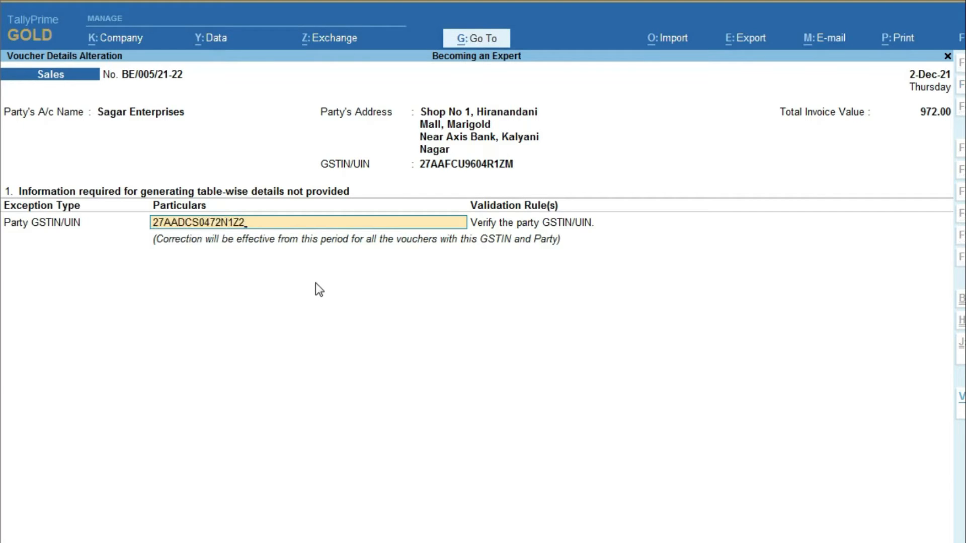
key(Return)
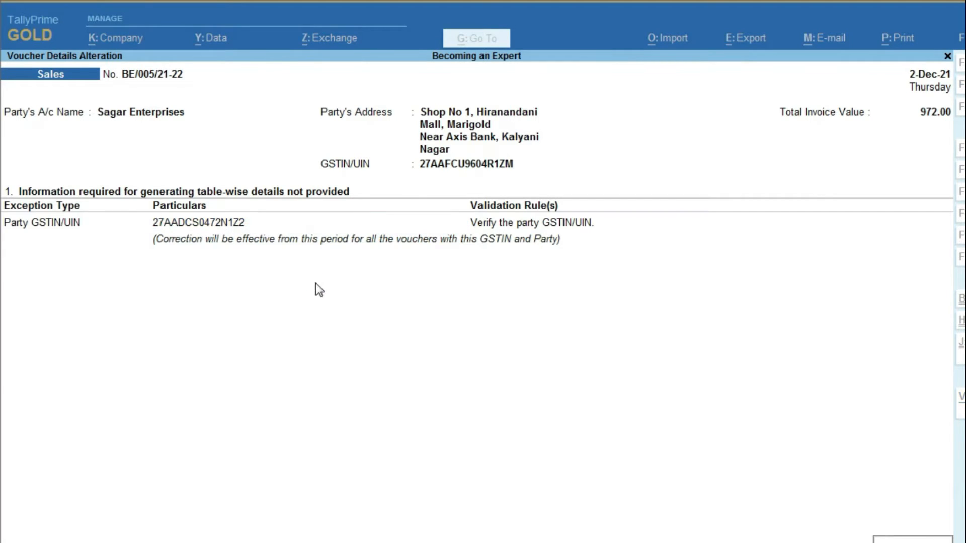
key(Return)
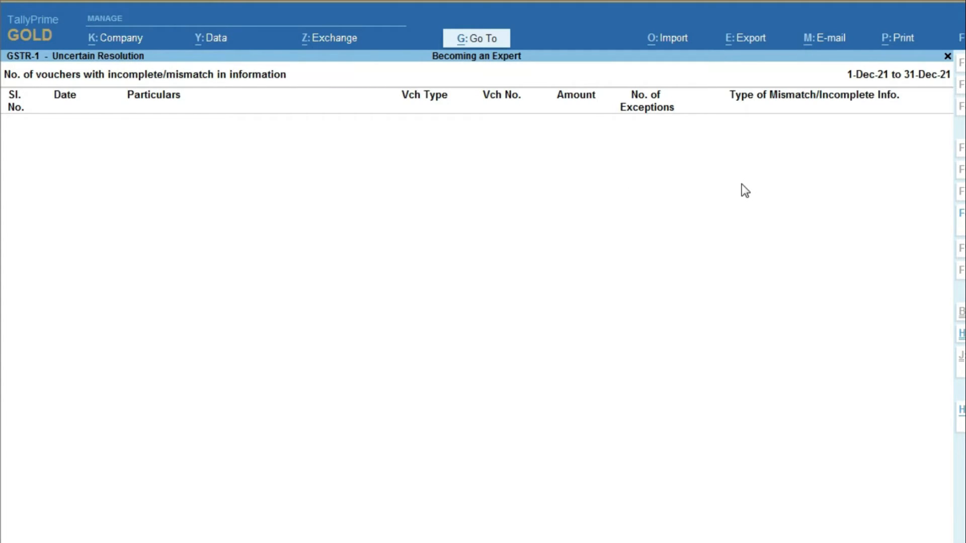
key(Escape)
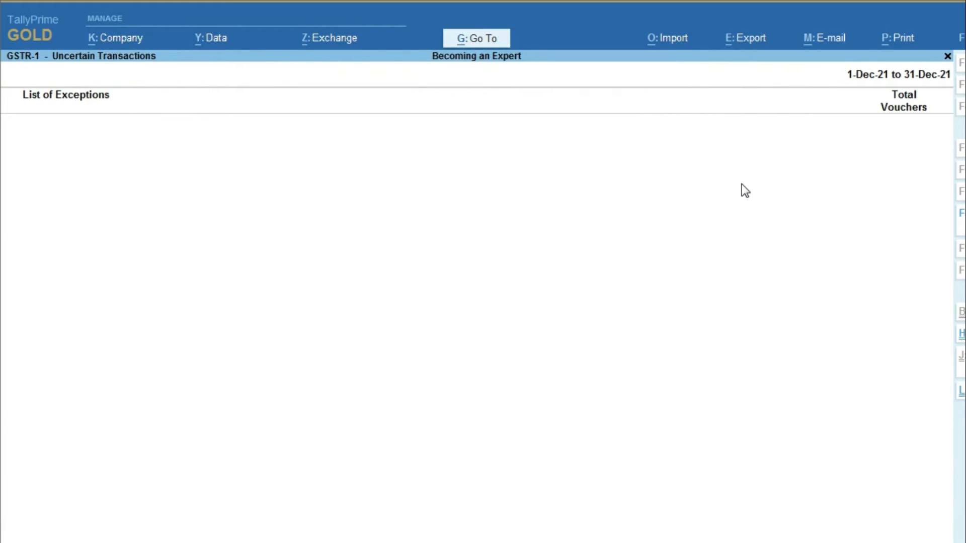
key(Escape)
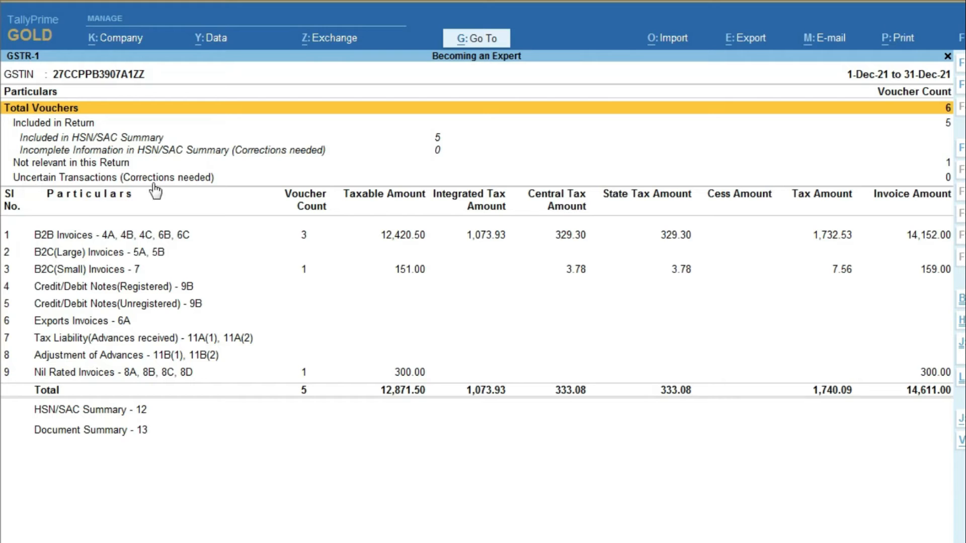
click(190, 179)
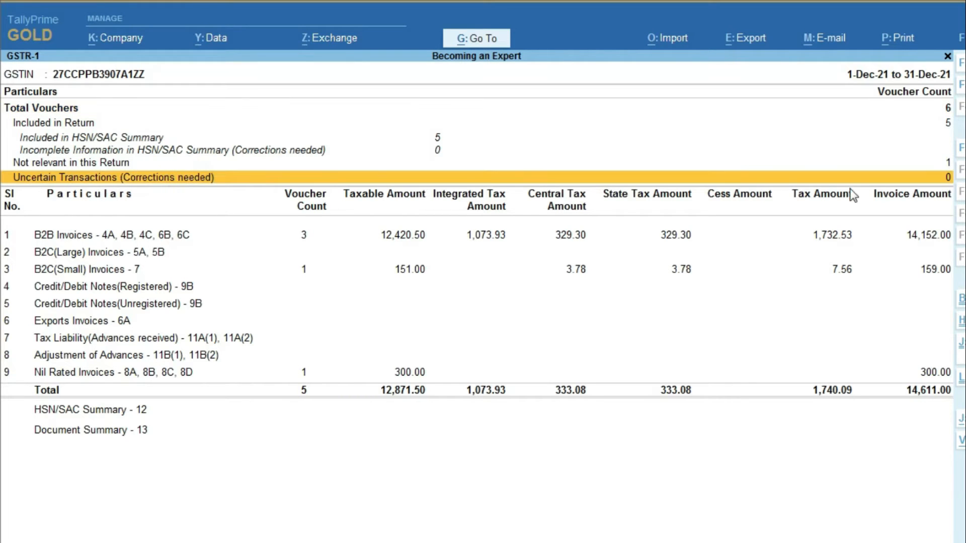
click(43, 124)
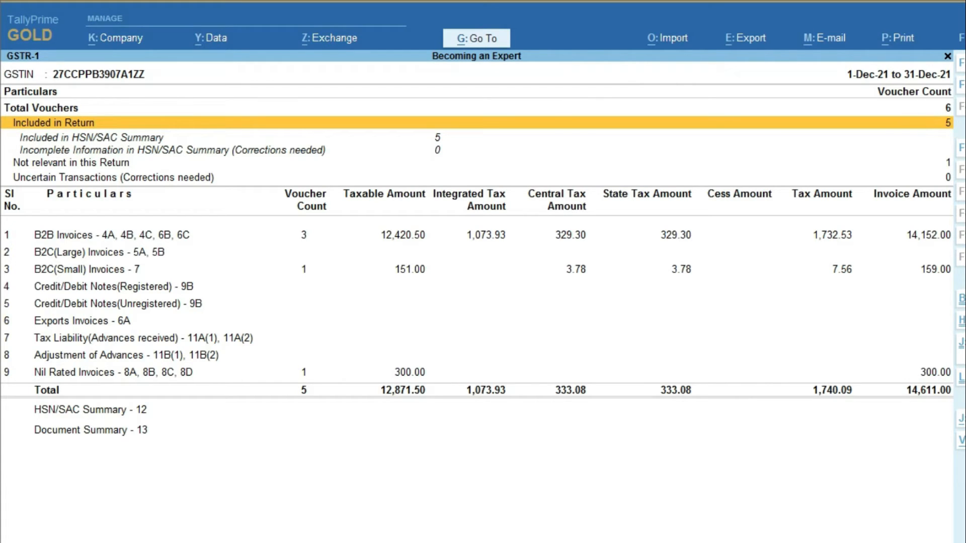
key(Return)
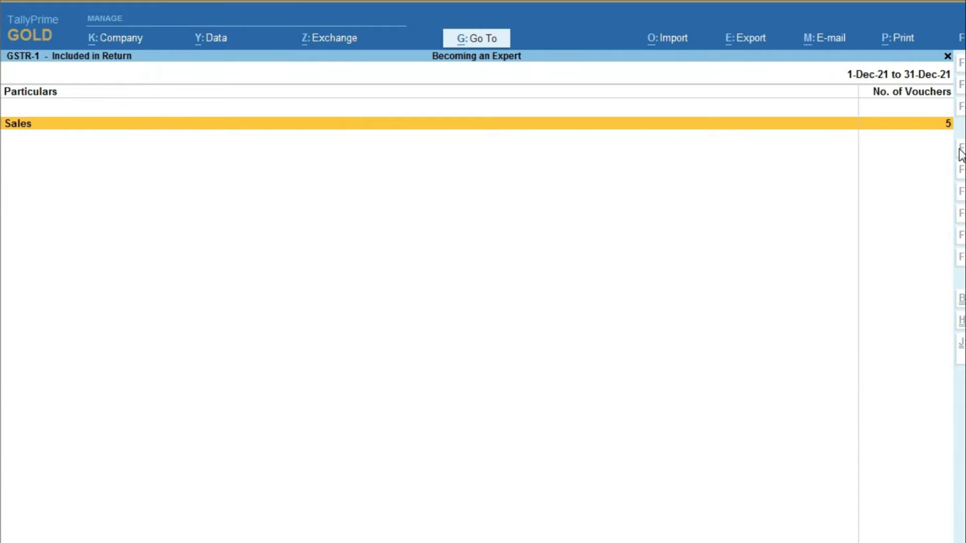
key(Return)
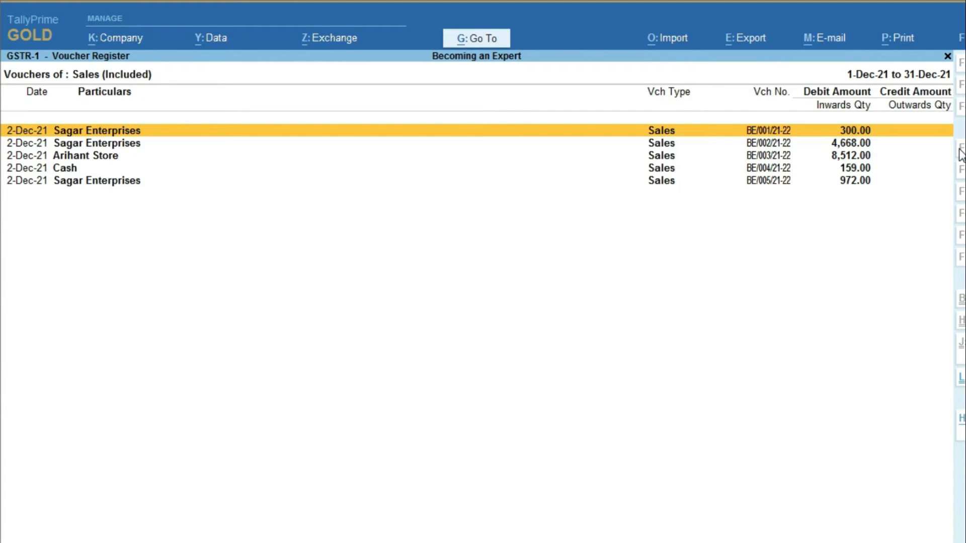
key(Escape)
key(Escape)
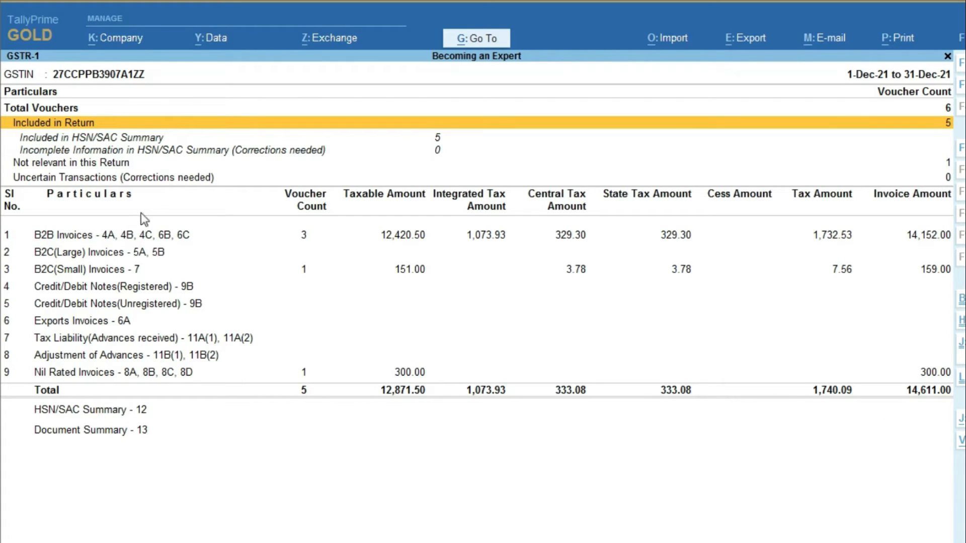
click(67, 238)
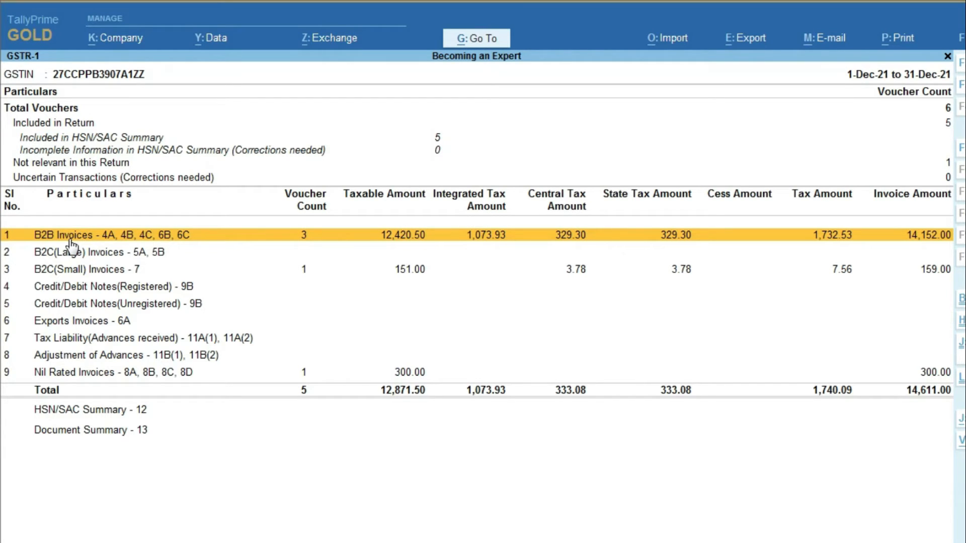
click(100, 272)
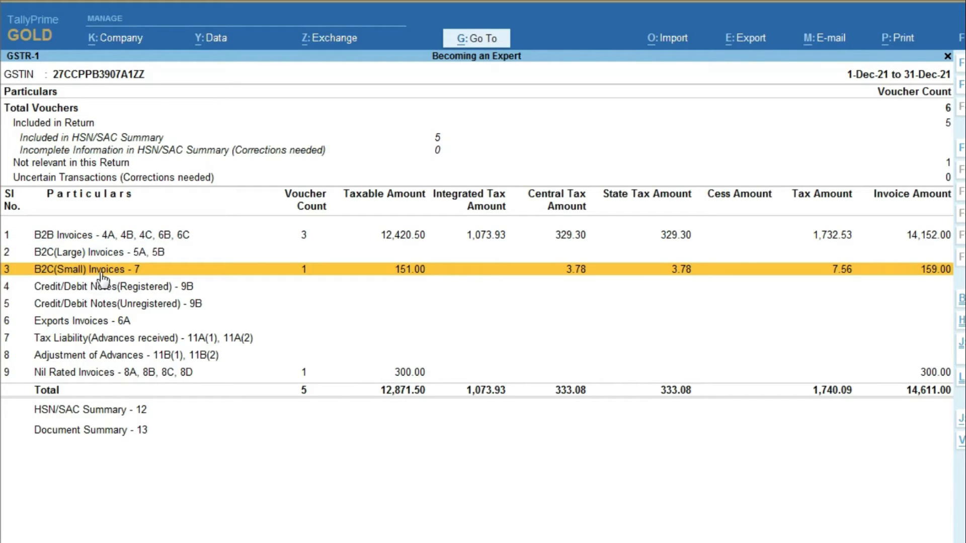
click(92, 289)
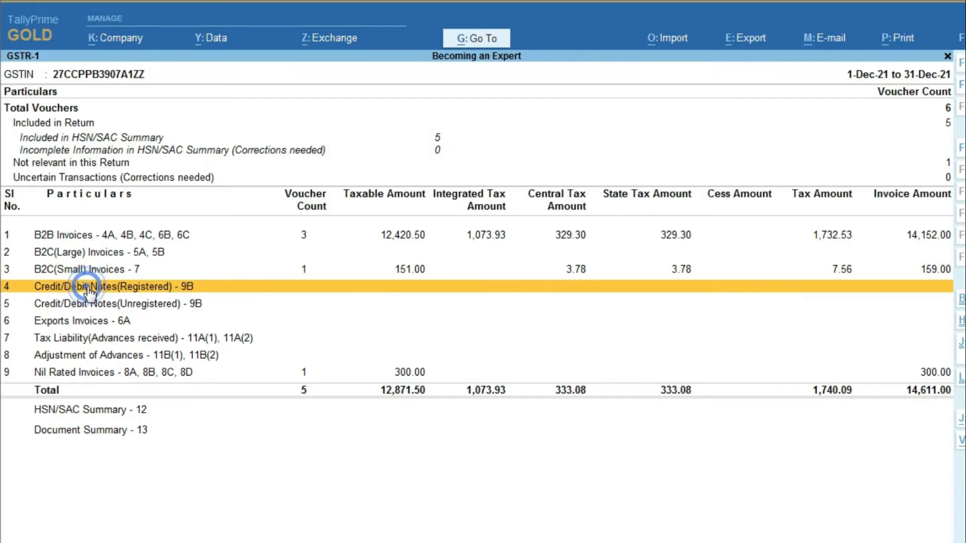
click(97, 324)
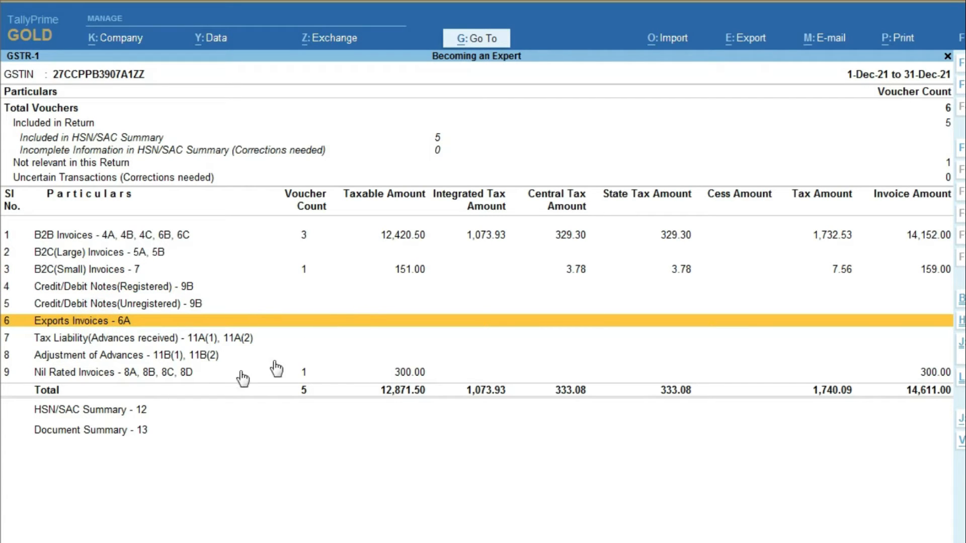
click(59, 375)
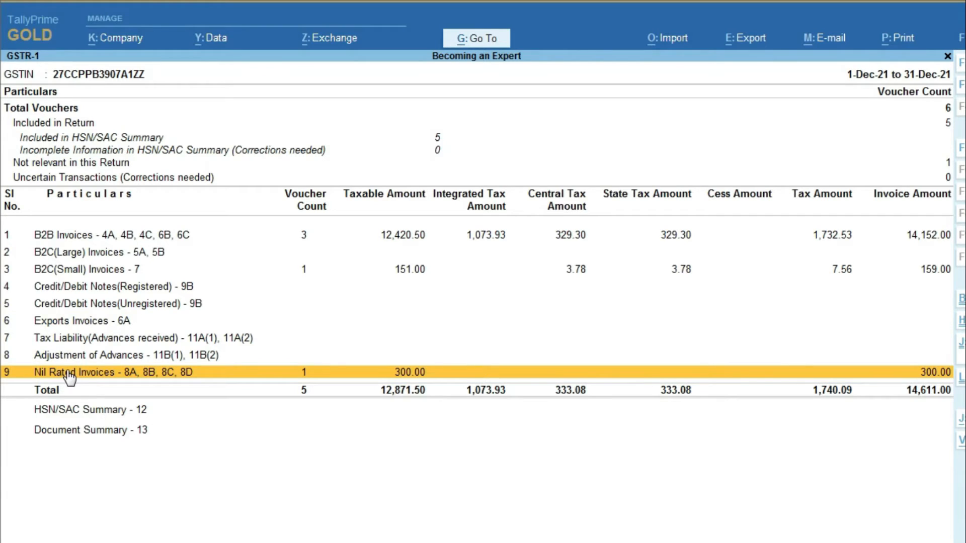
double_click(70, 376)
key(Right)
key(Down)
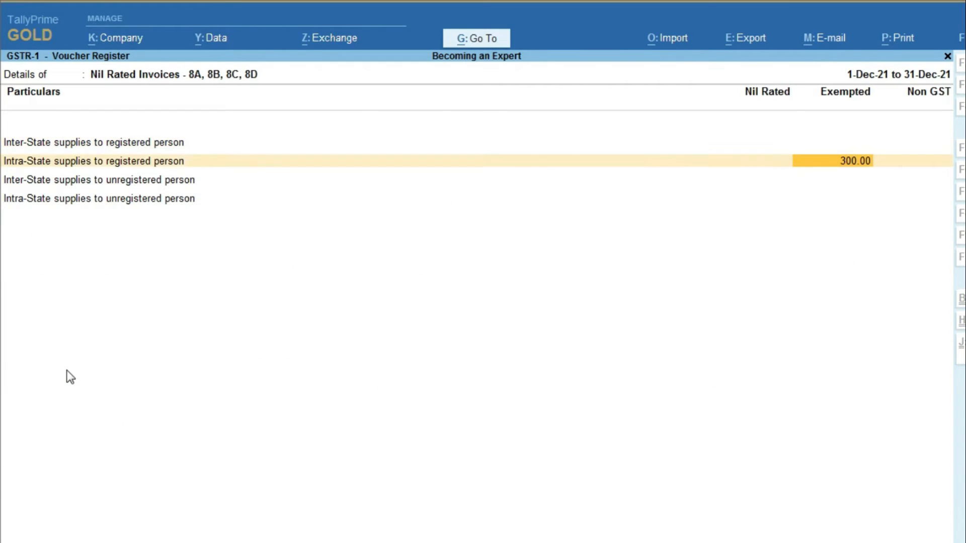
key(Return)
key(Return)
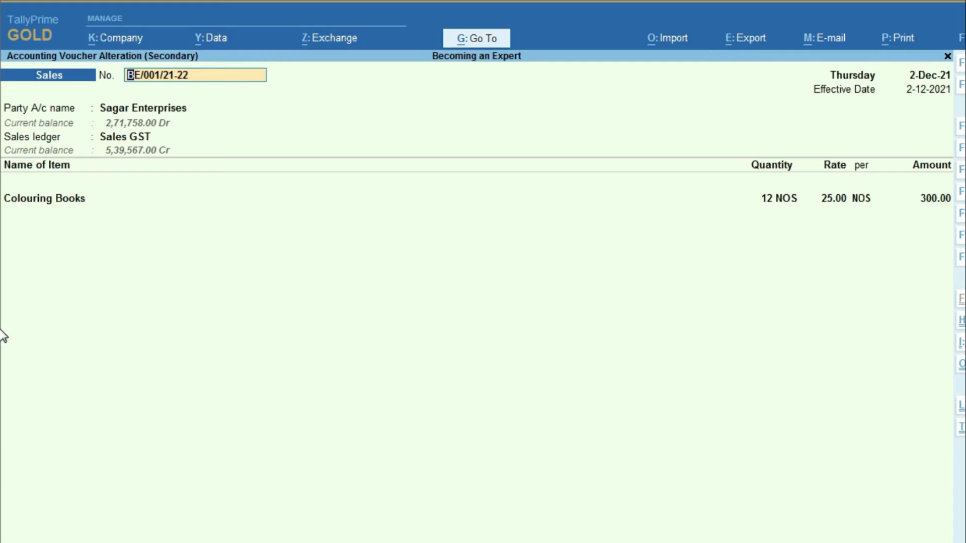
key(BackSpace)
key(Escape)
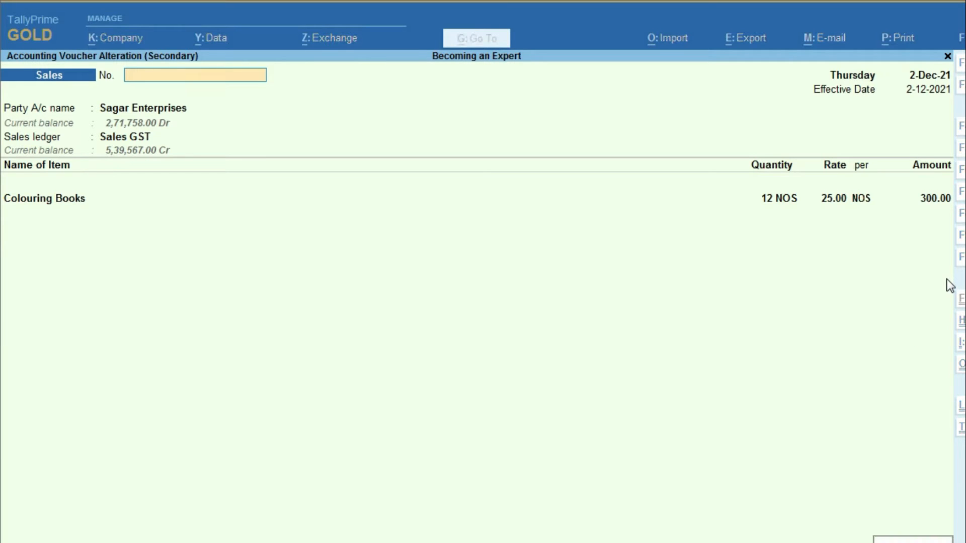
key(Return)
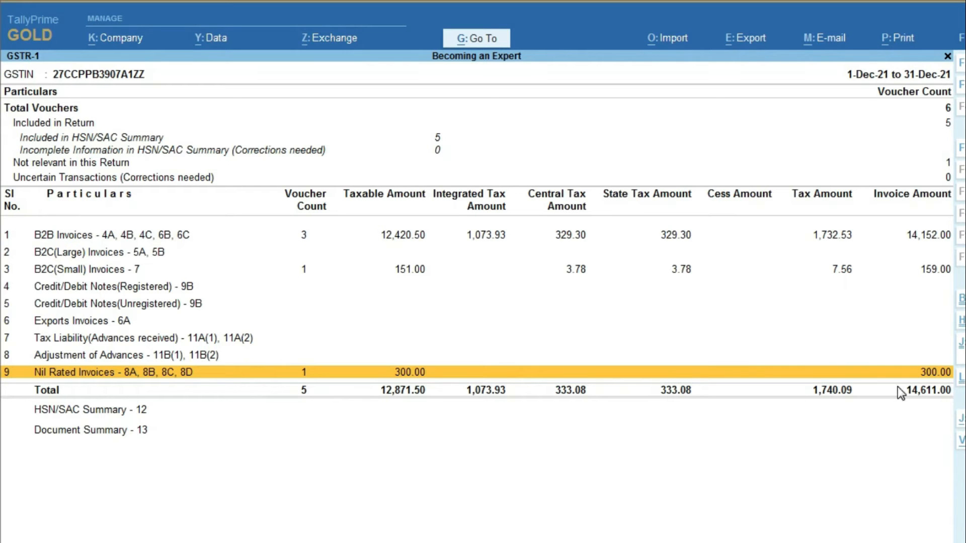
click(69, 417)
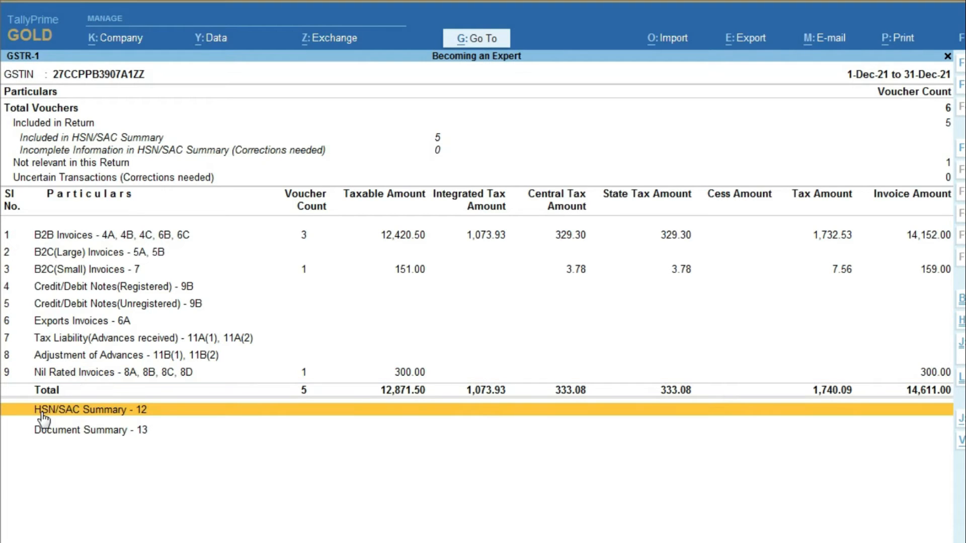
click(127, 410)
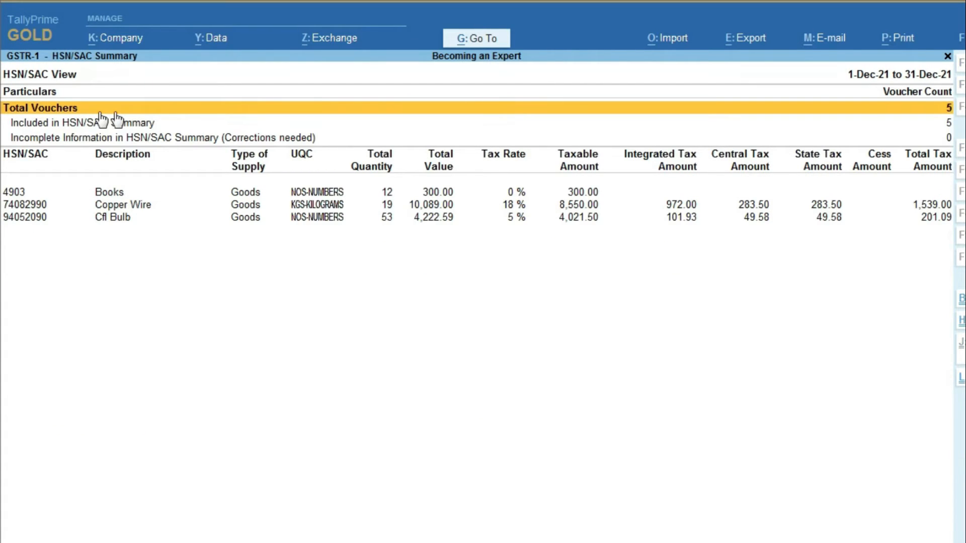
key(Escape)
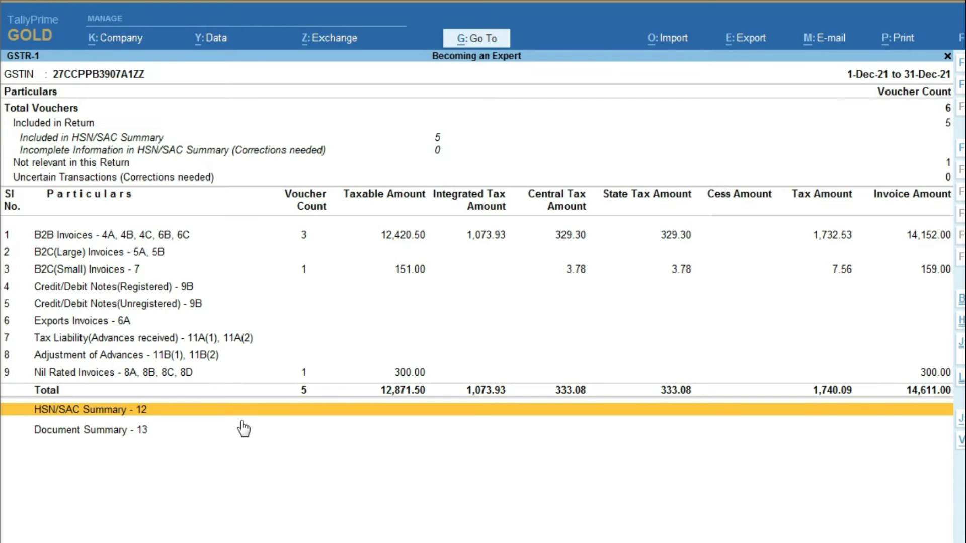
click(89, 428)
click(89, 429)
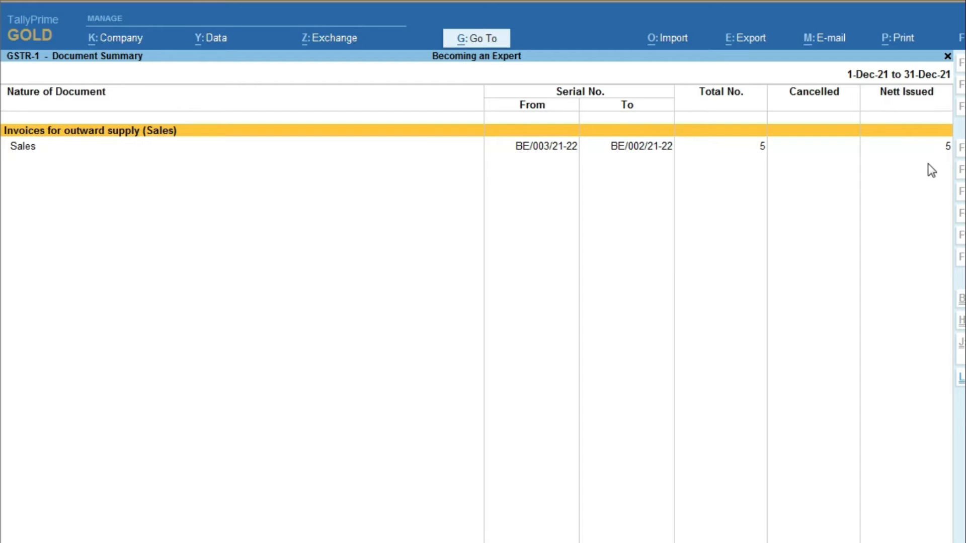
key(Escape)
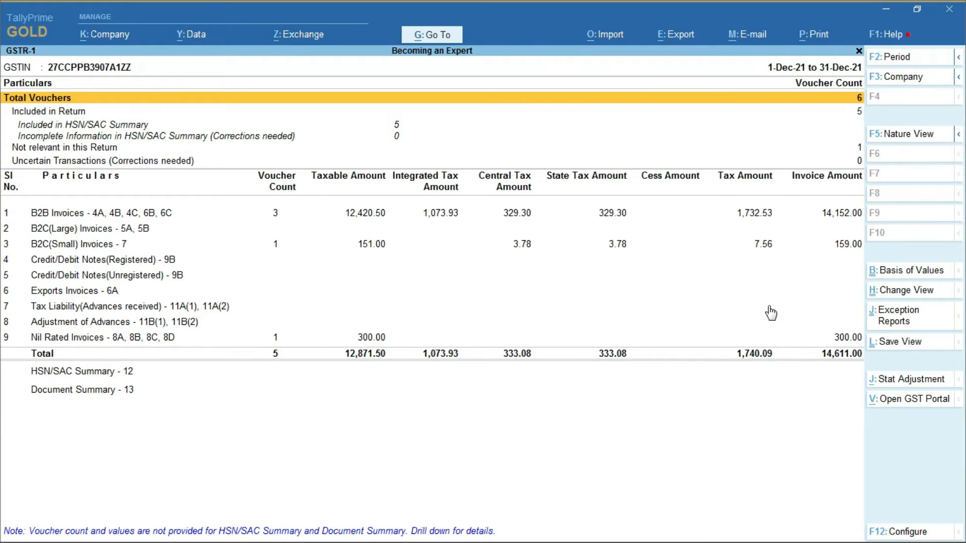
key(alt+F5)
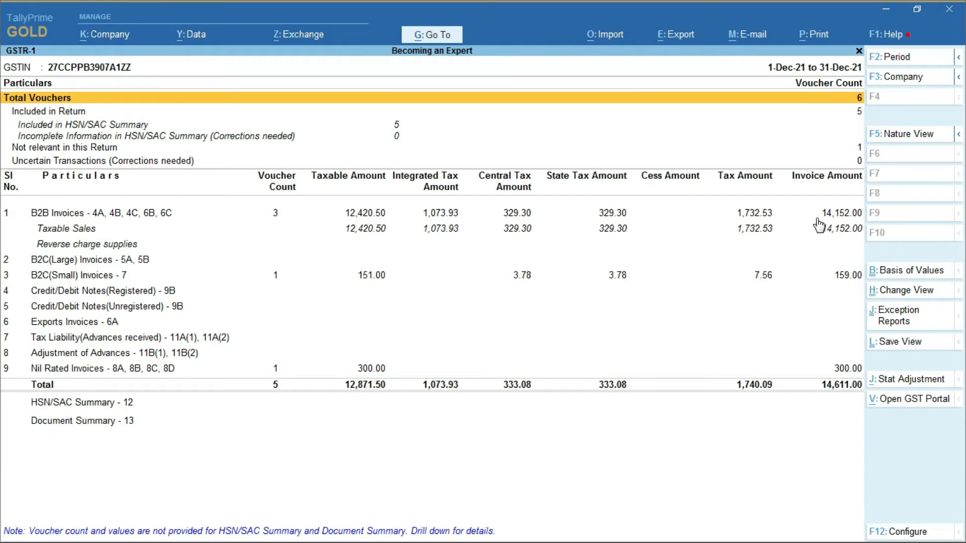
key(alt+F5)
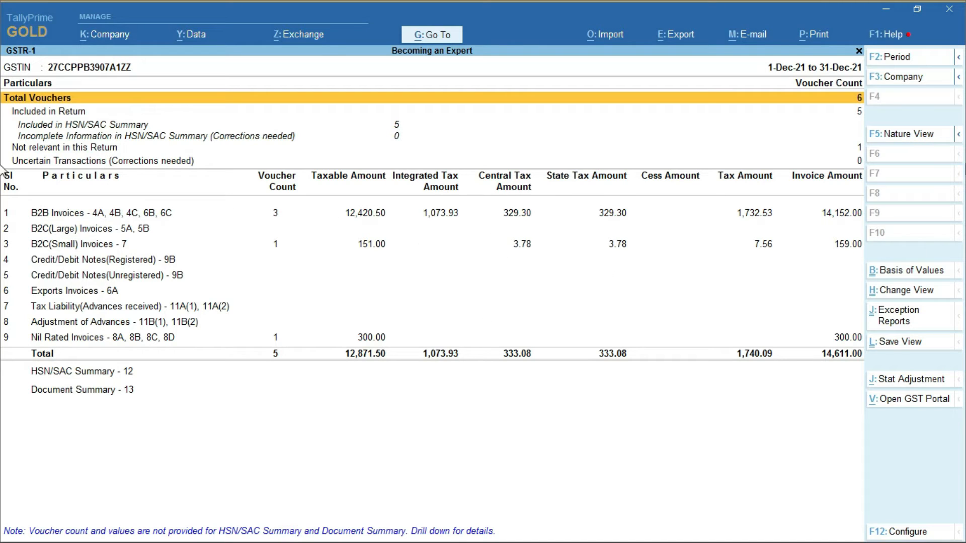
click(895, 135)
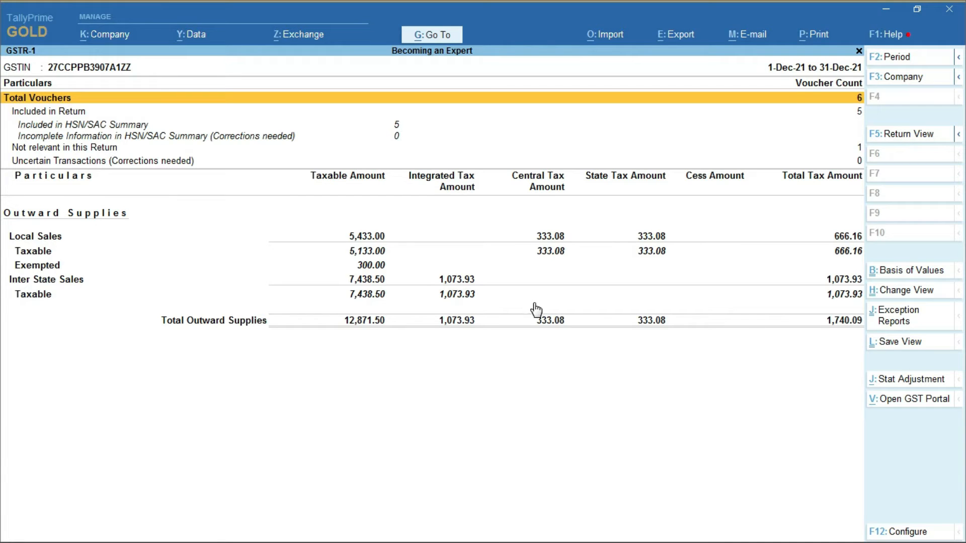
key(alt+F5)
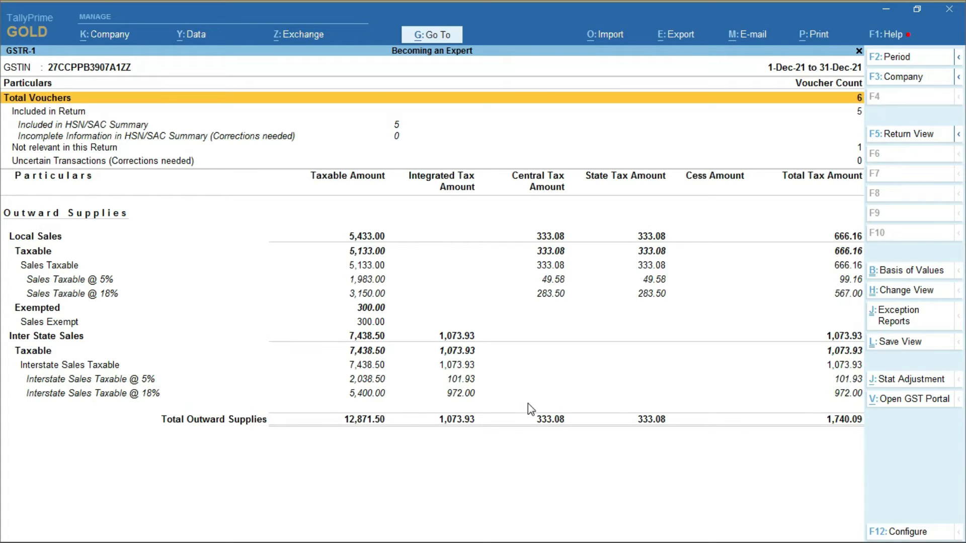
key(ctrl+F5)
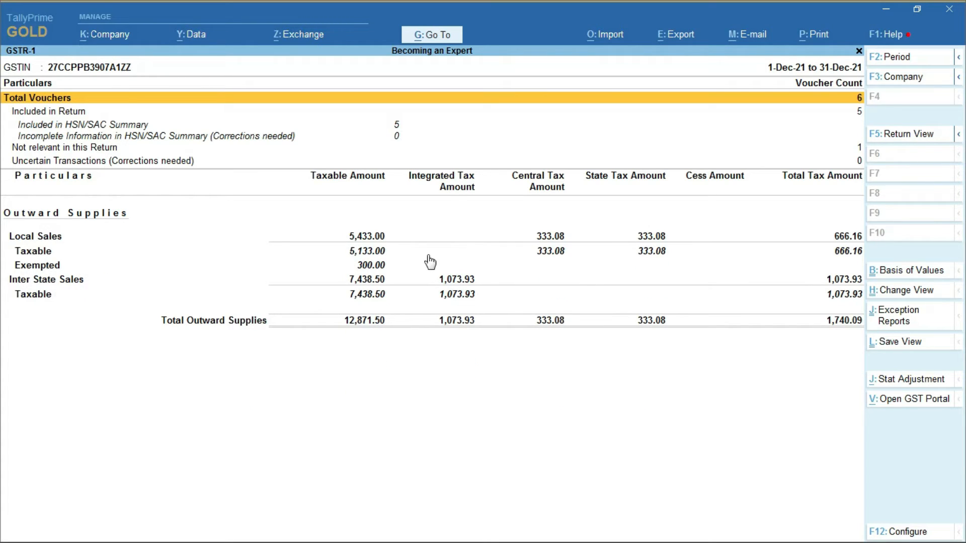
click(911, 136)
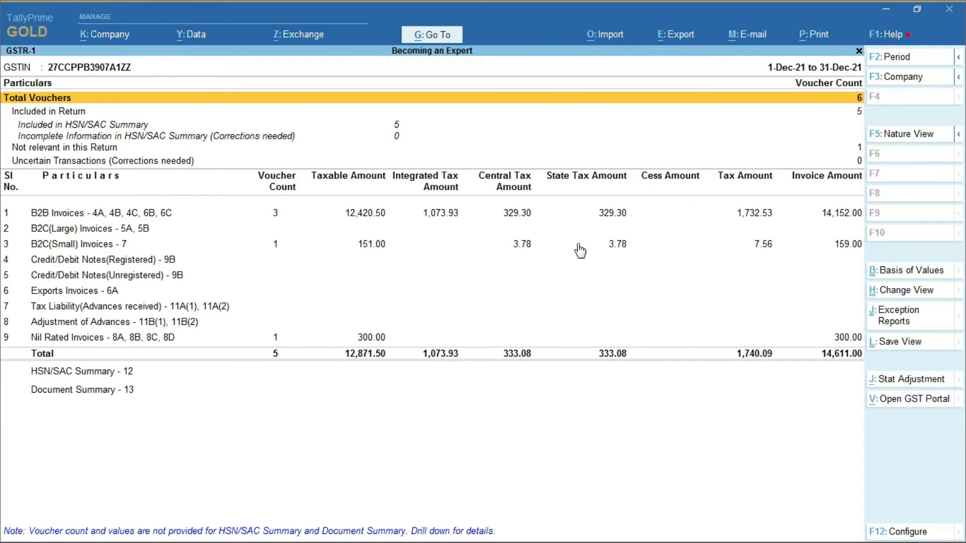
click(902, 383)
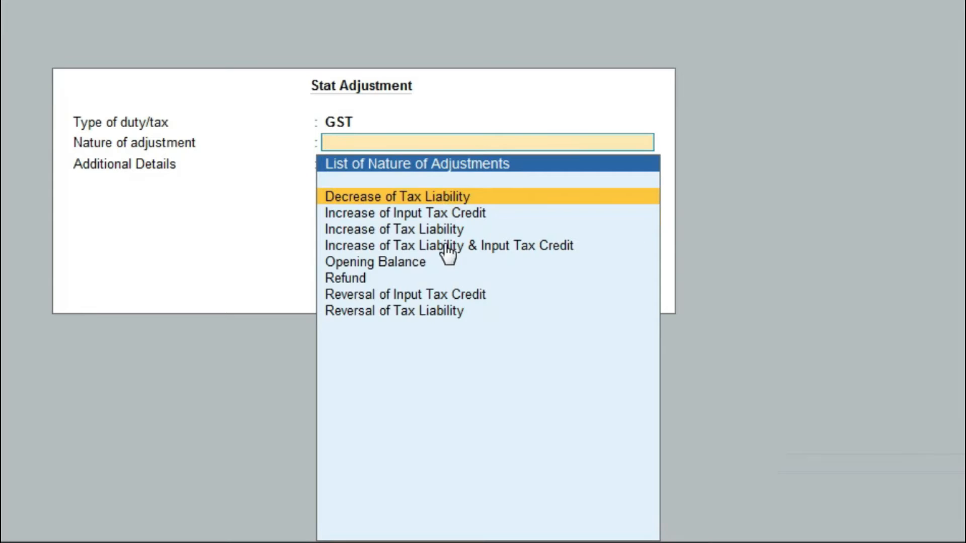
key(Return)
key(Return)
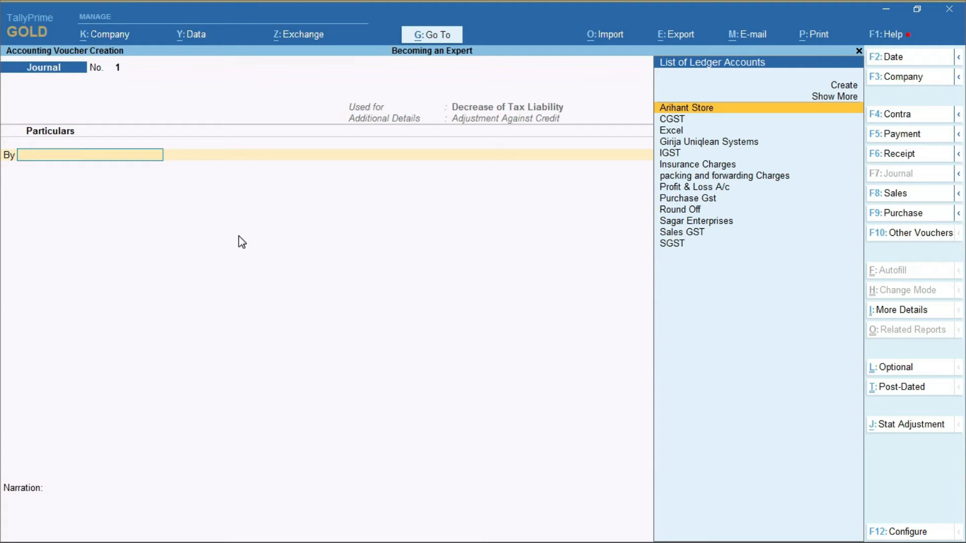
key(Escape)
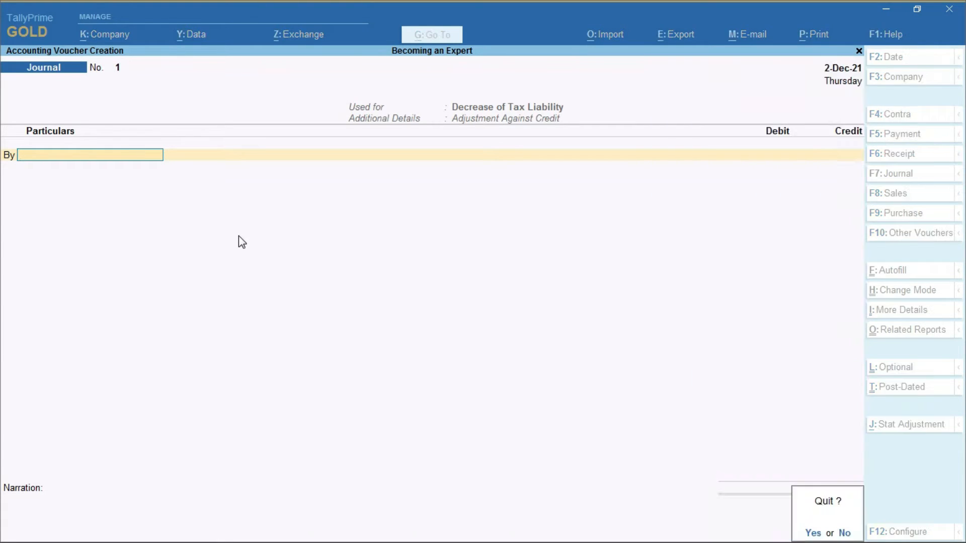
key(y)
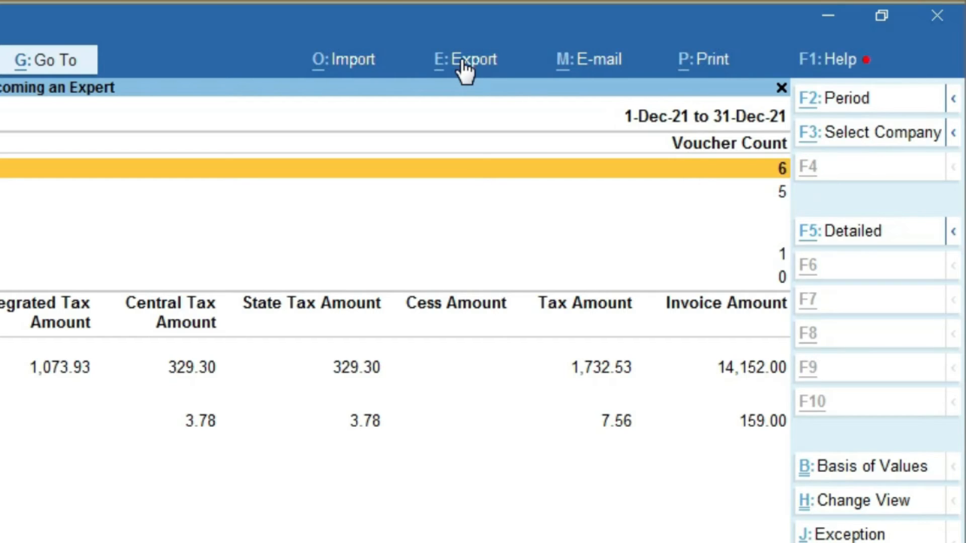
Step: Export the GSTR-1 e-return as JSON with all vouchers to C:\Program Files\TallyPrime
key(alt+e)
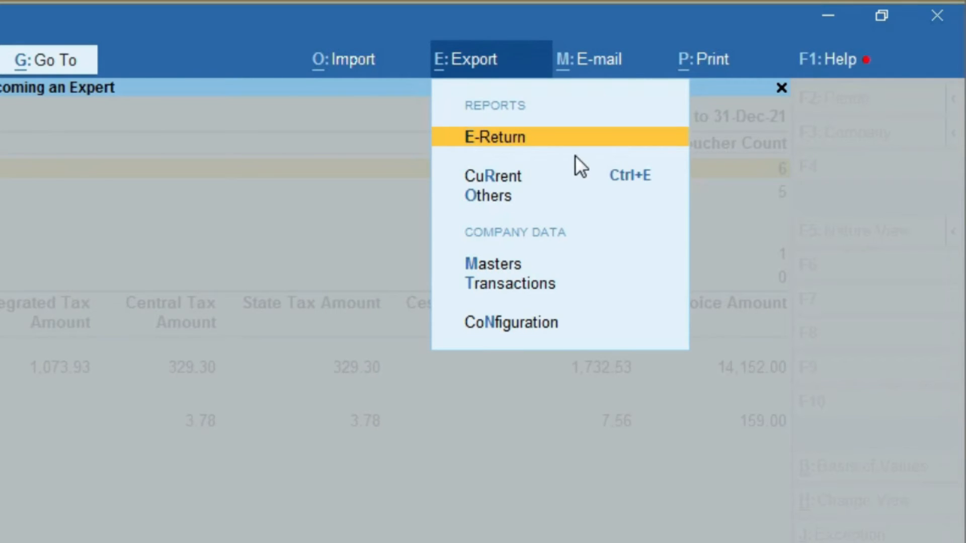
key(Return)
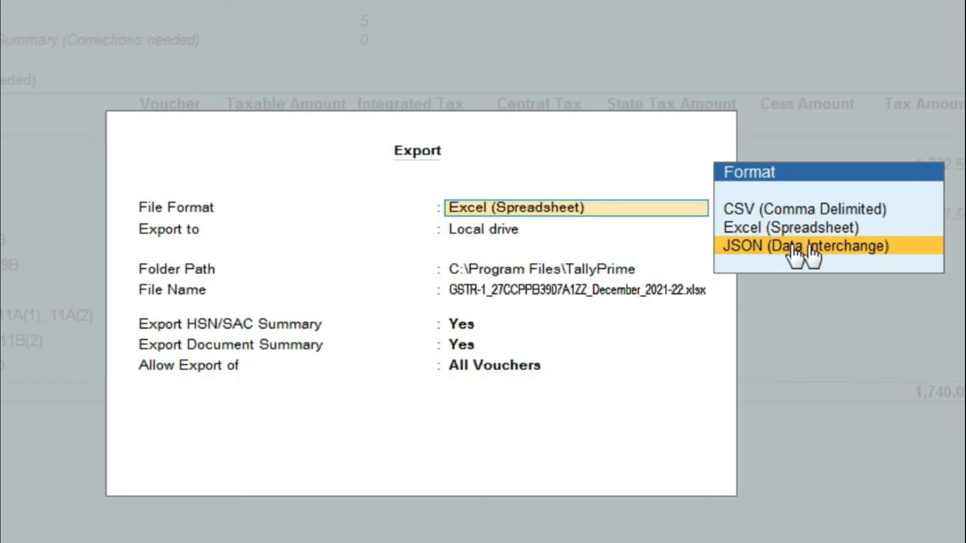
click(744, 246)
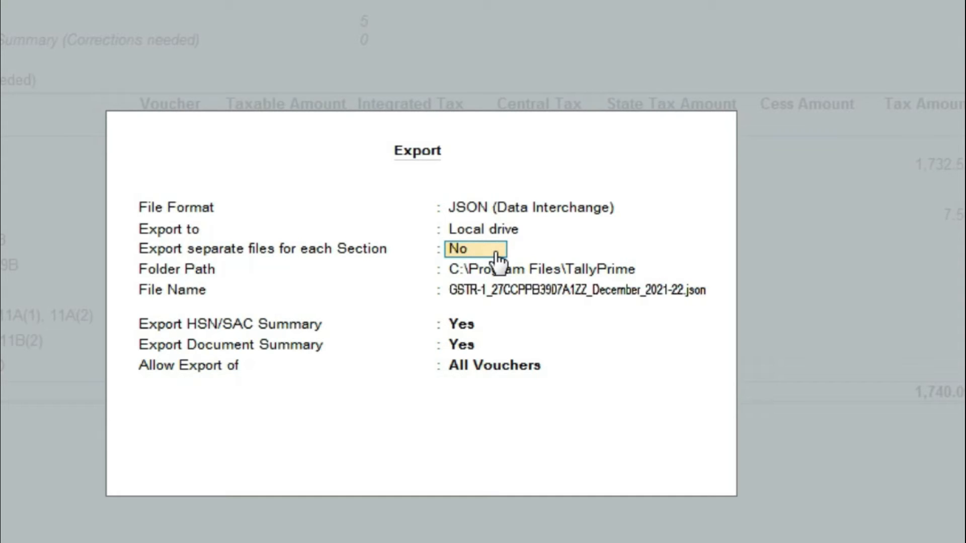
key(Return)
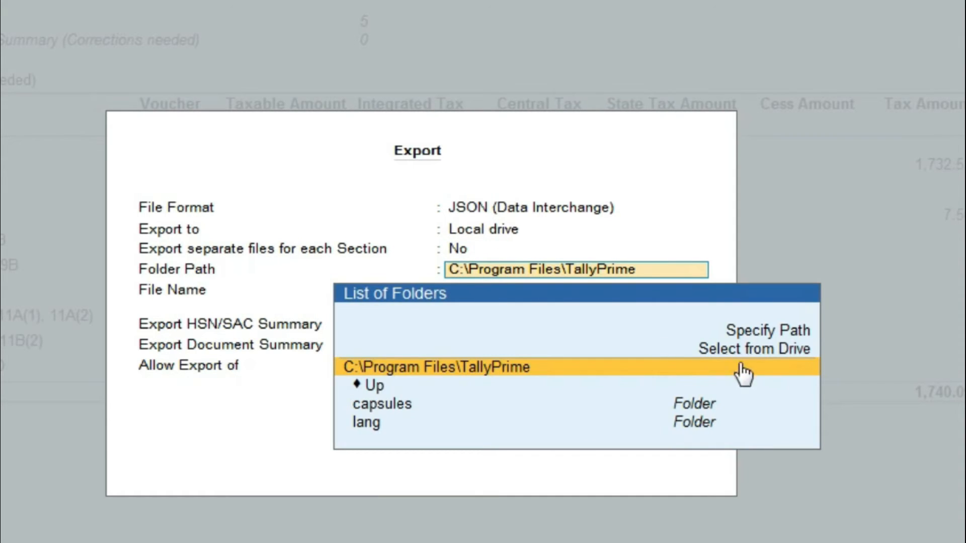
key(Return)
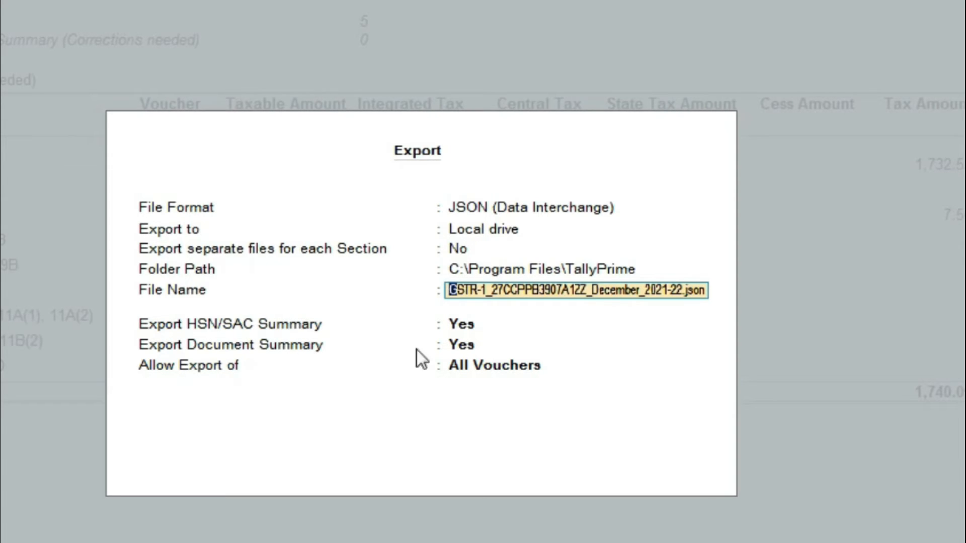
click(479, 361)
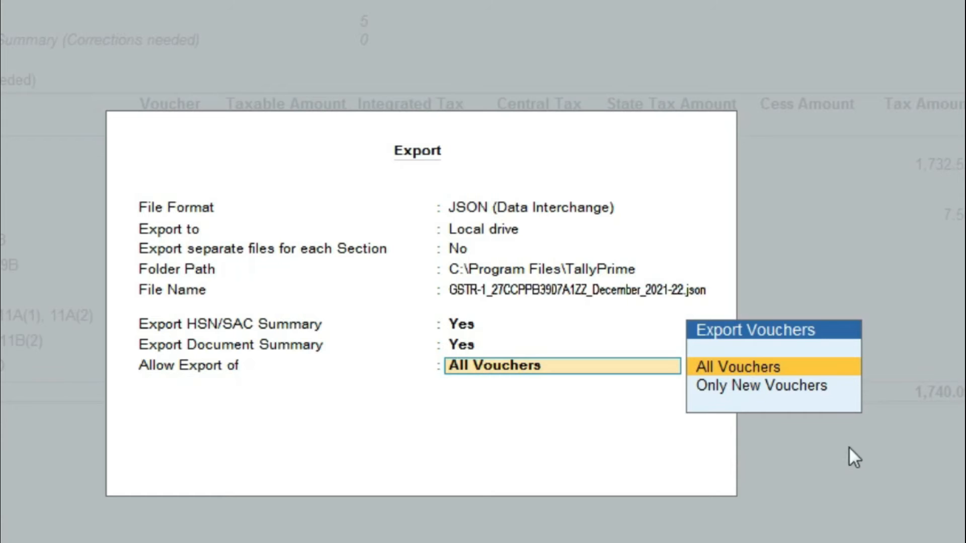
key(Return)
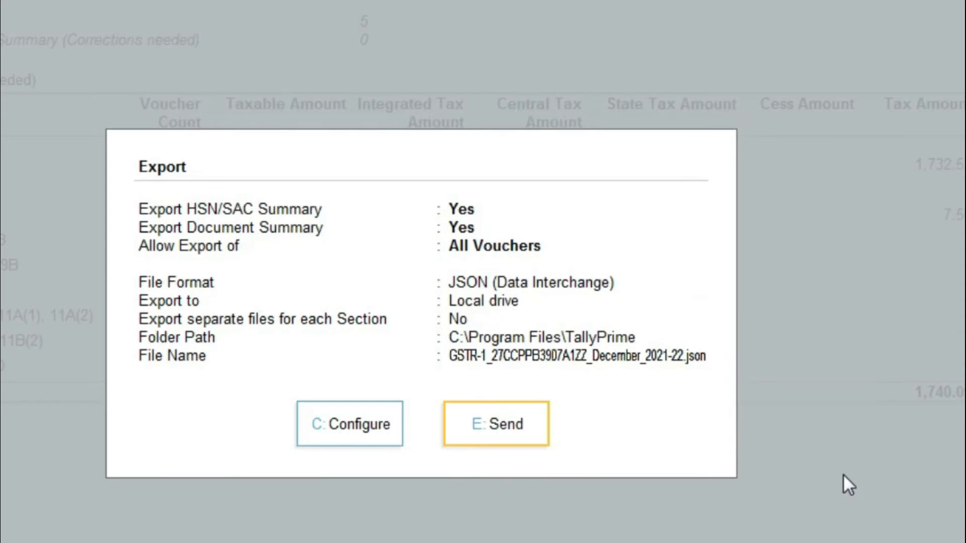
click(496, 426)
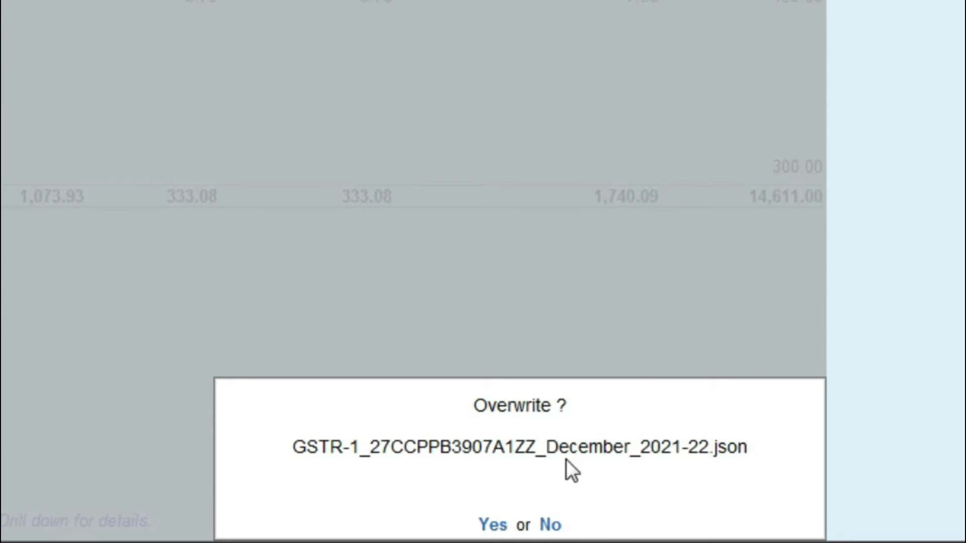
Step: Overwrite the existing file, then filter Explorer to today's files and select the new GSTR-1 JSON
click(487, 524)
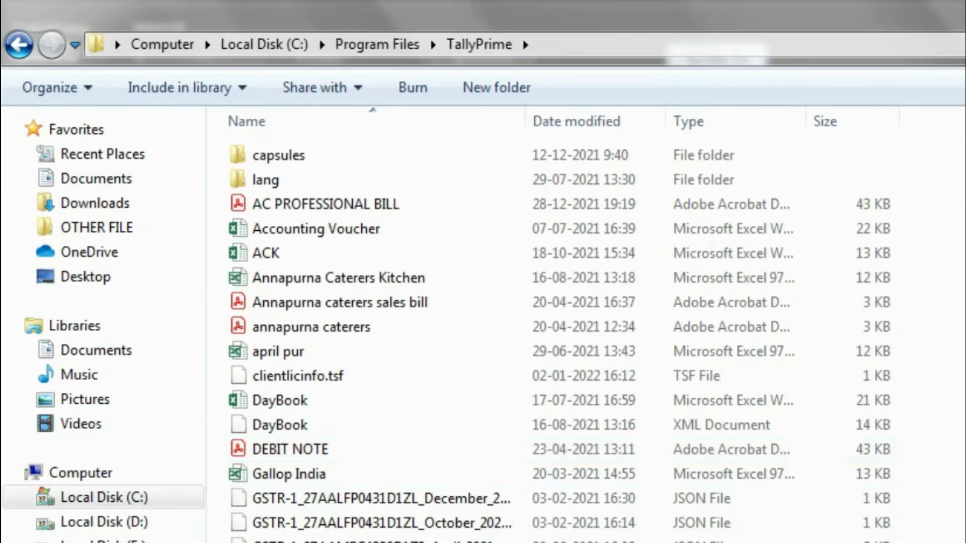
click(657, 121)
click(729, 428)
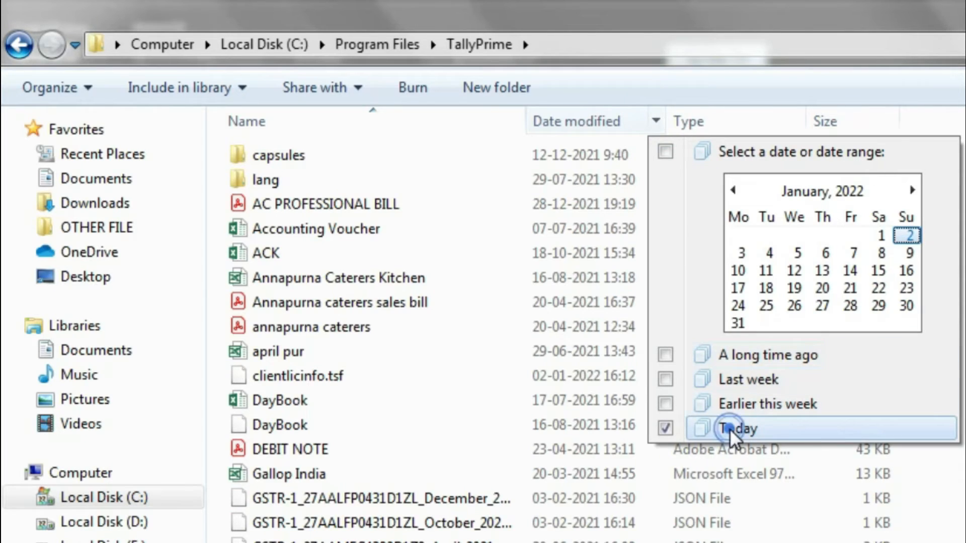
click(402, 182)
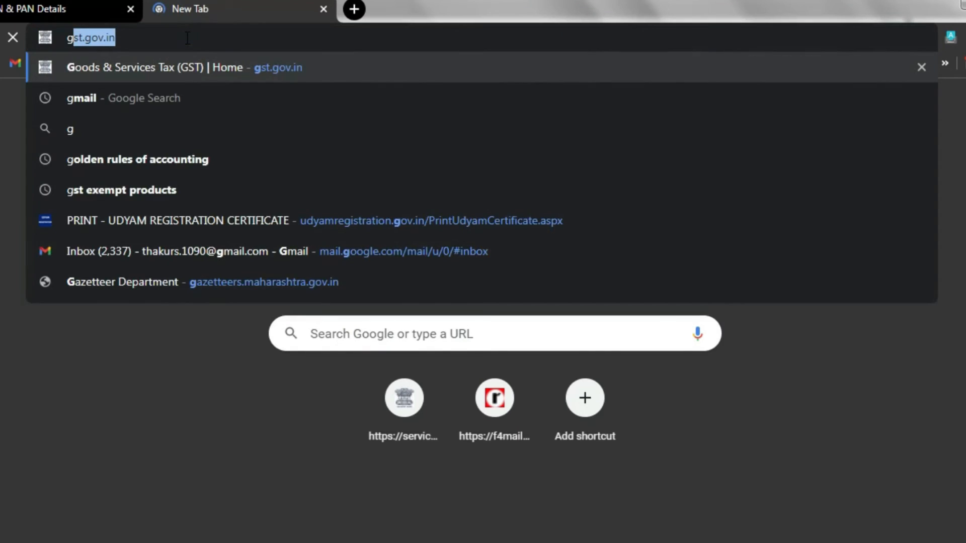
Step: Go to gst.gov.in and log in to the portal
text(st.gov.in)
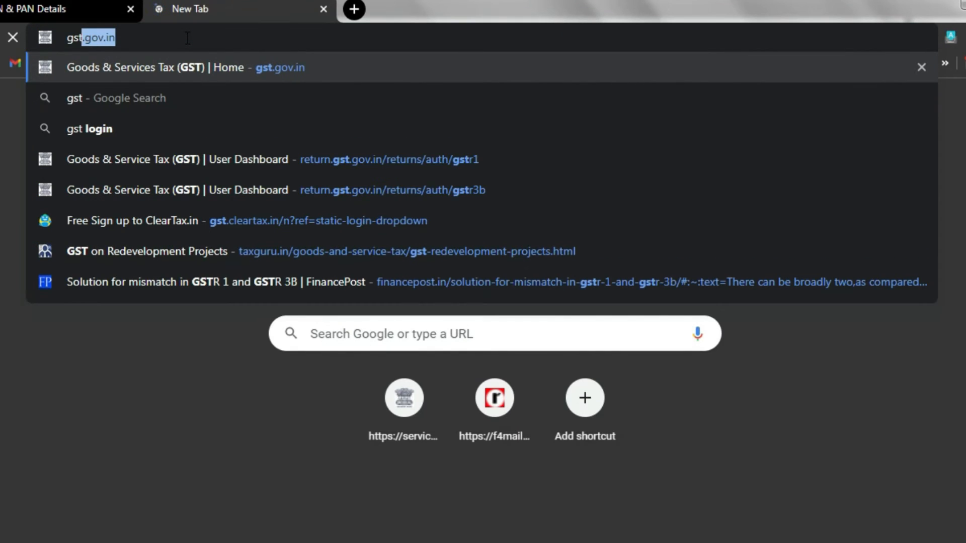
key(Return)
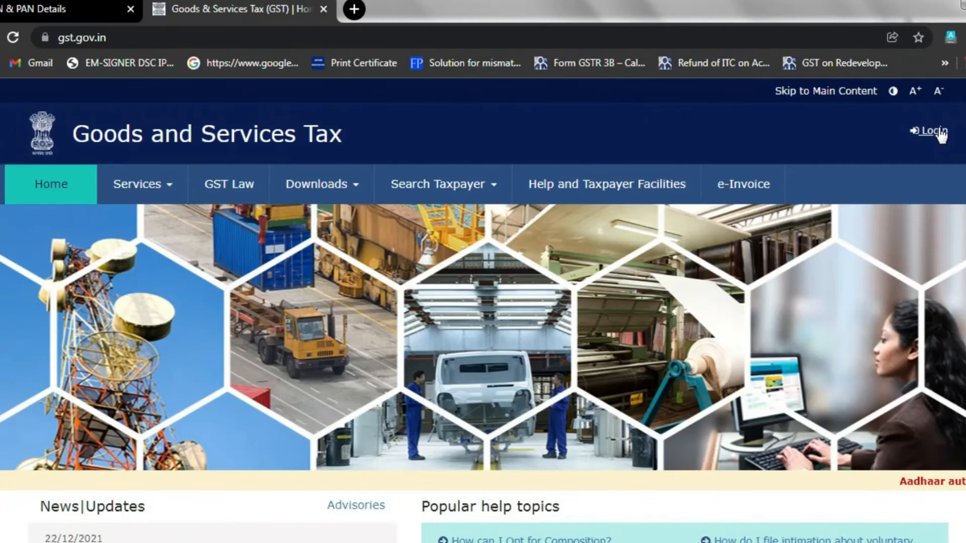
click(937, 132)
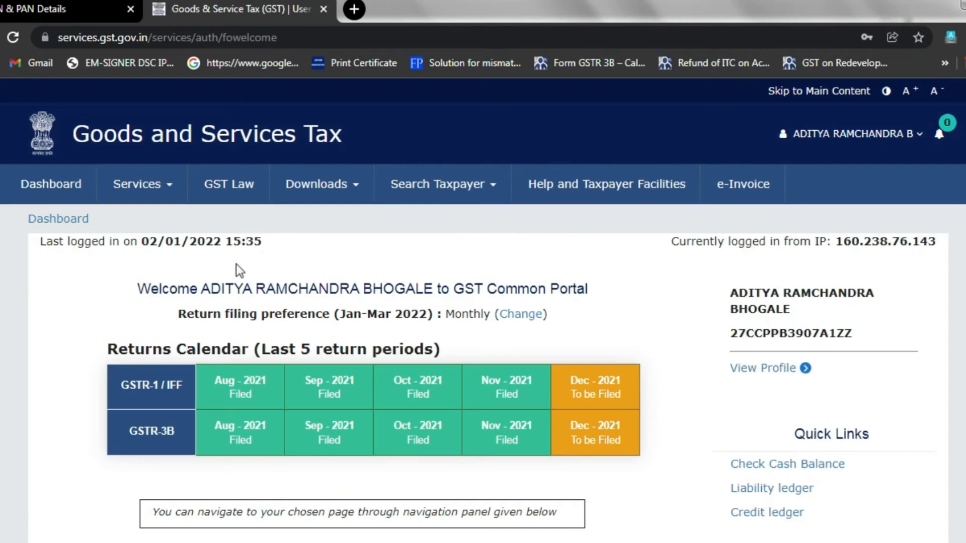
Step: On the Returns Dashboard, search Quarter 3, December 2021 and choose GSTR-1 Prepare Offline
click(163, 185)
click(210, 230)
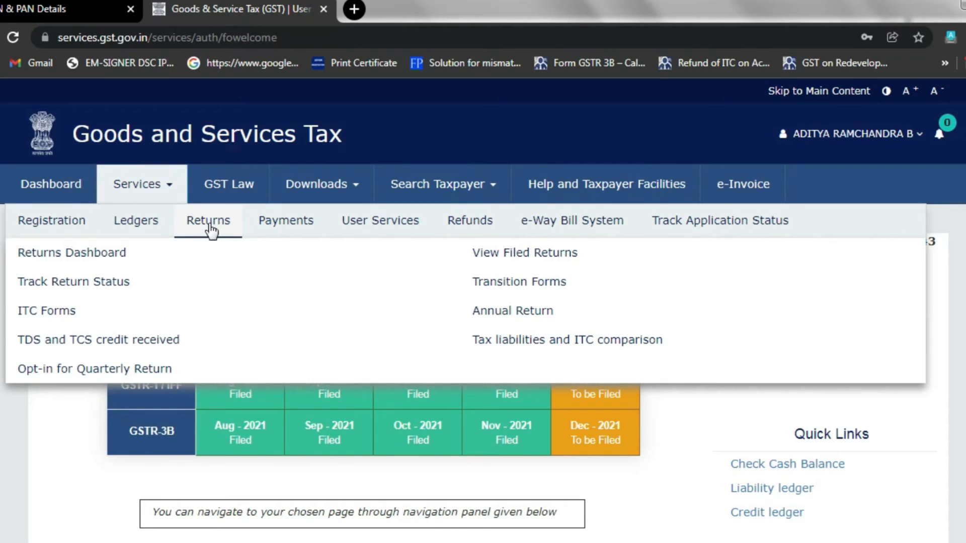
click(90, 259)
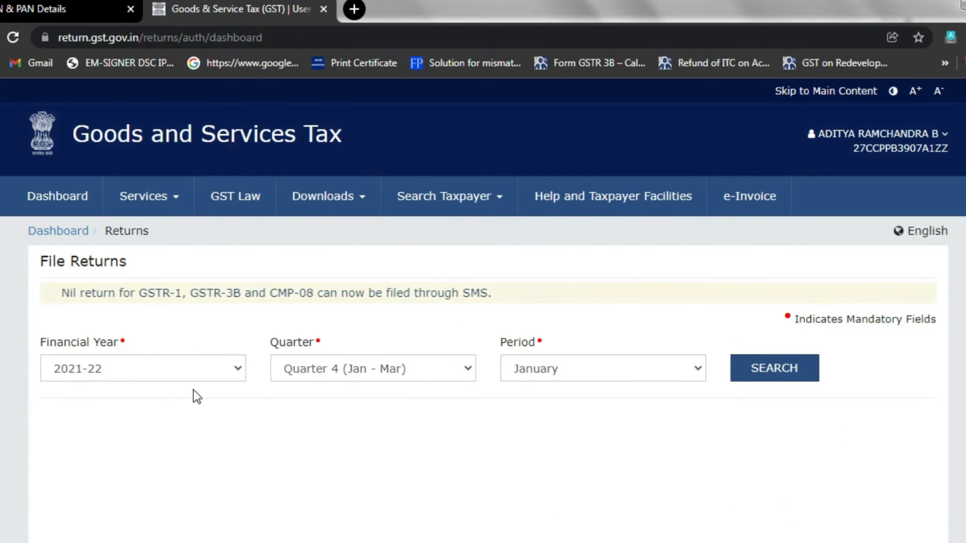
click(337, 372)
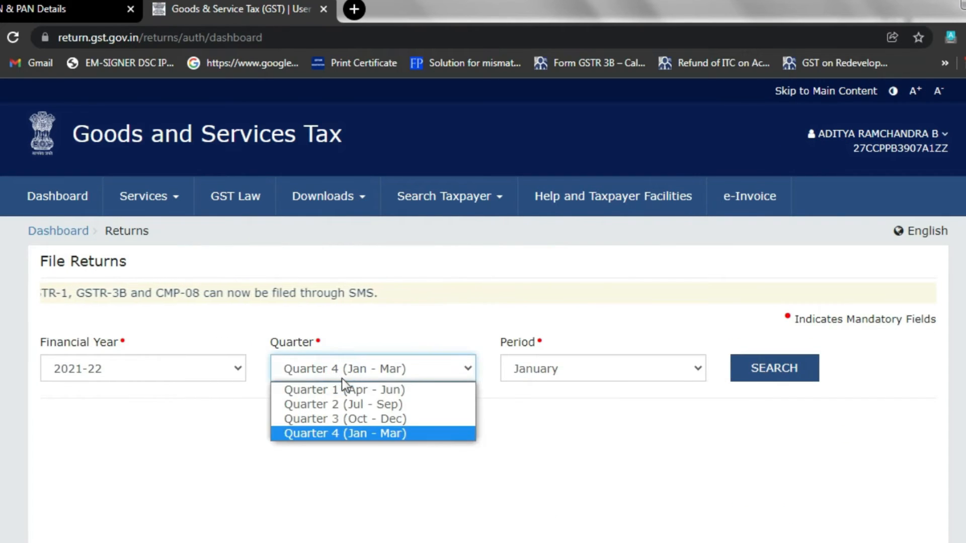
click(345, 421)
click(552, 358)
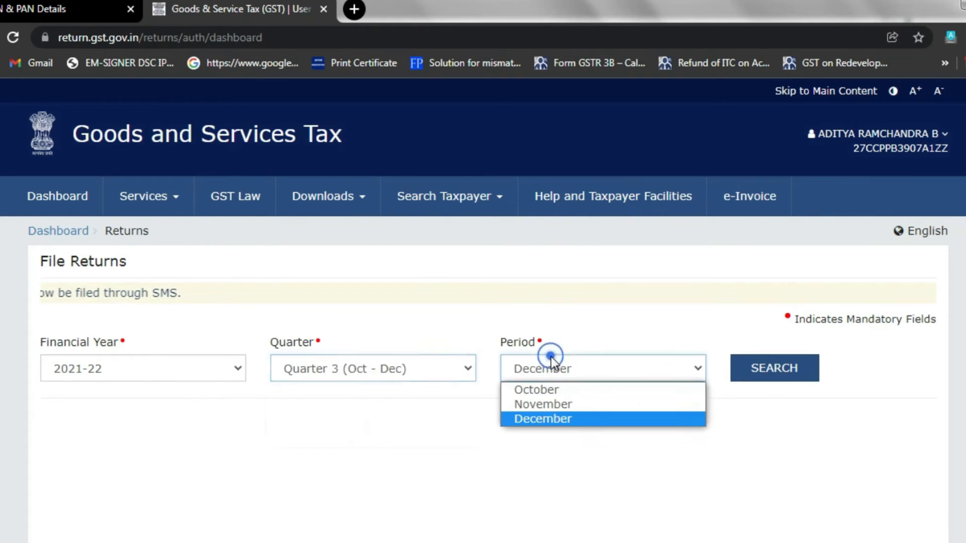
click(548, 423)
click(752, 370)
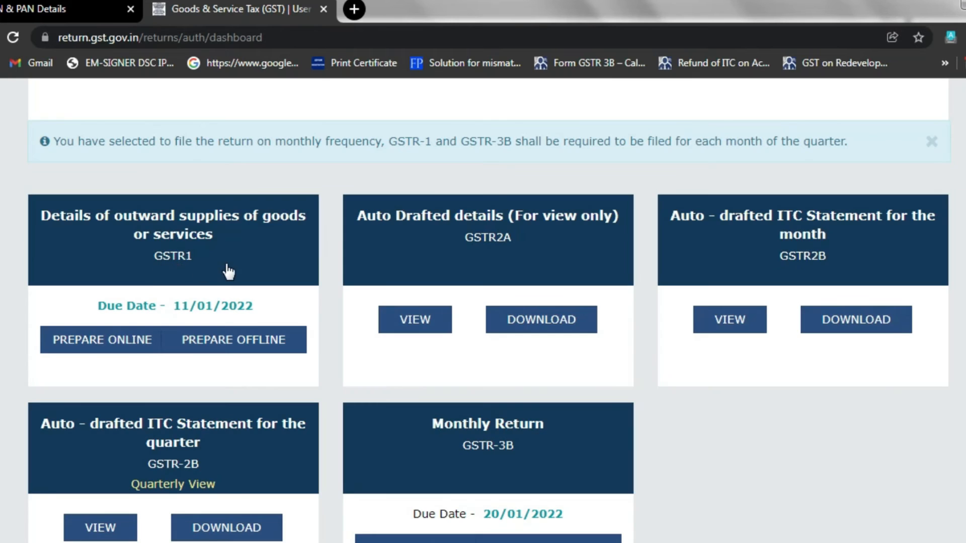
click(245, 352)
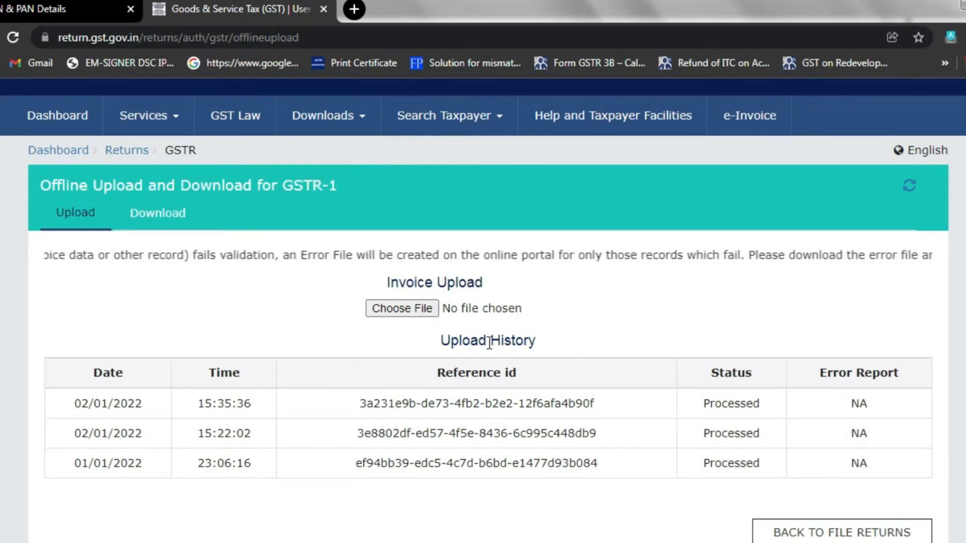
Step: Upload the December GSTR-1 JSON file by pasting its path into the Open dialog
click(414, 310)
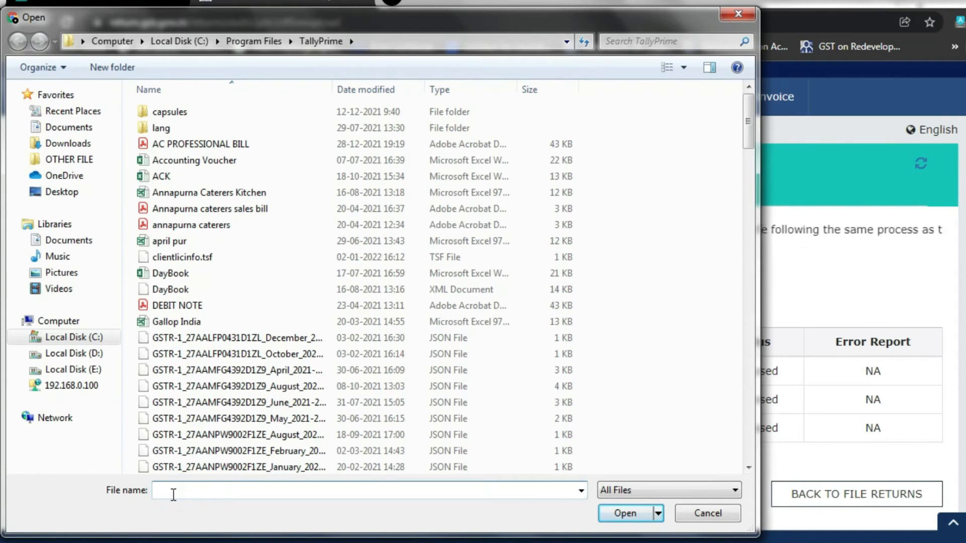
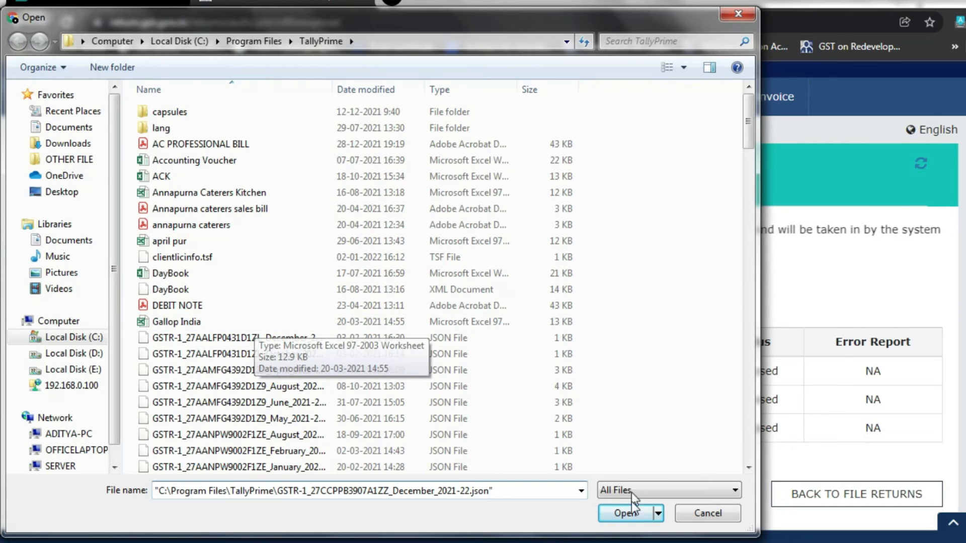
click(622, 514)
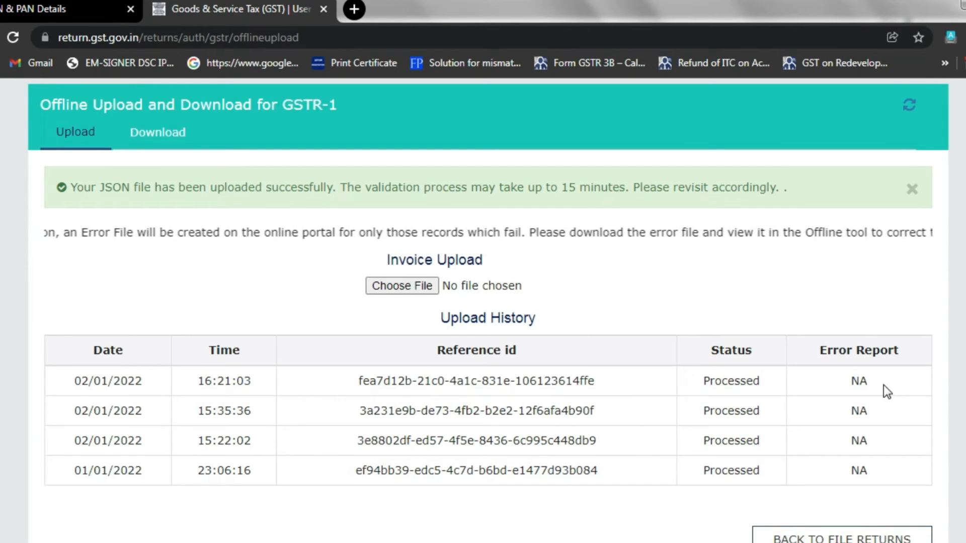
scroll(883, 385, up, 5)
click(125, 231)
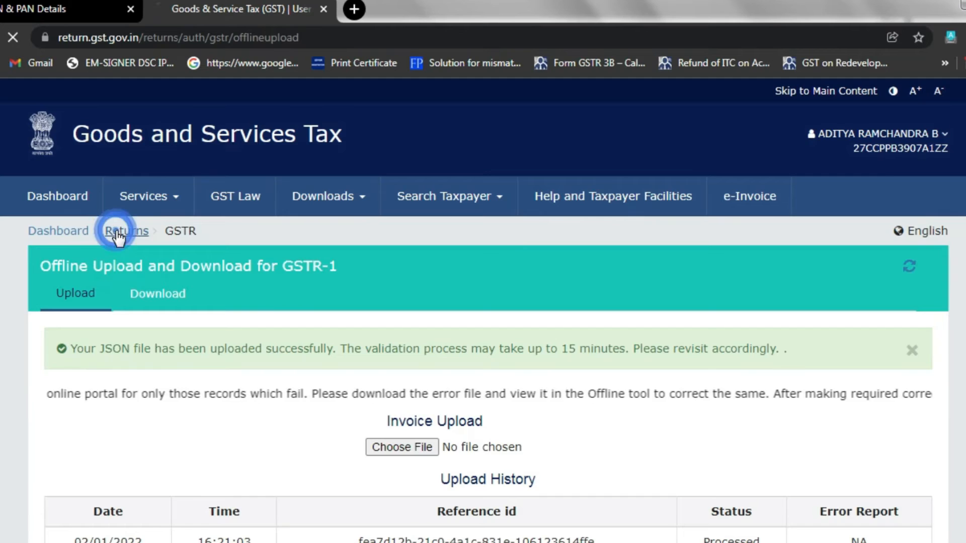
Step: Search Quarter 3, December 2021 returns and open GSTR-1 Prepare Online
click(398, 300)
click(358, 348)
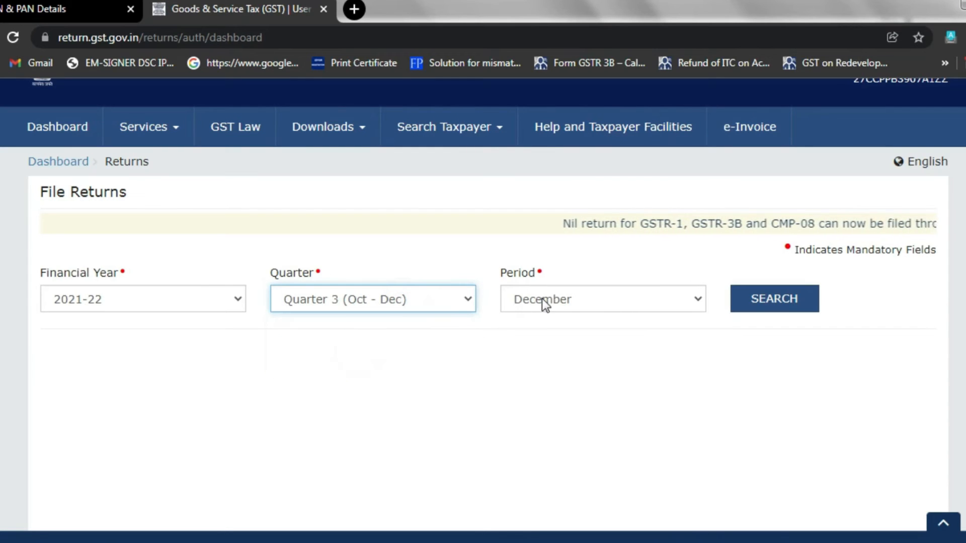
click(793, 308)
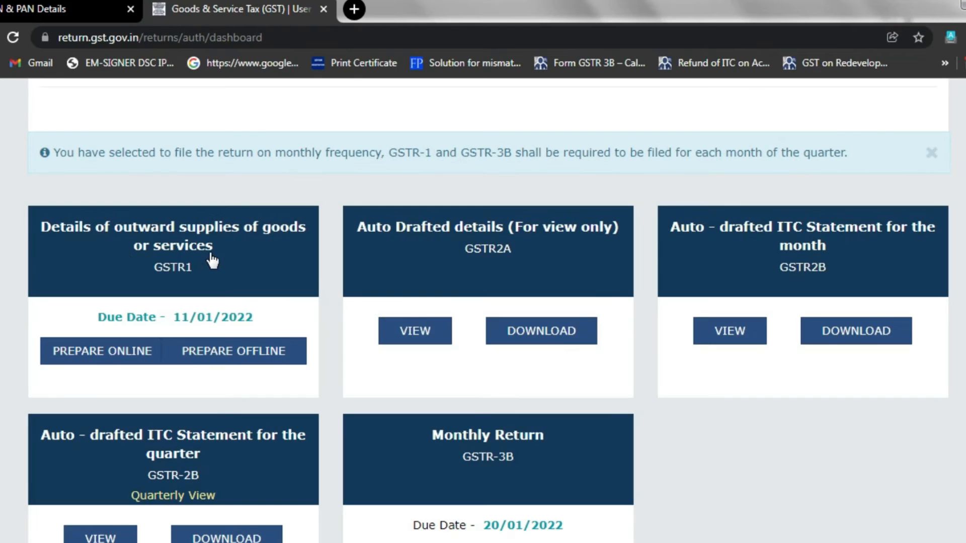
click(211, 260)
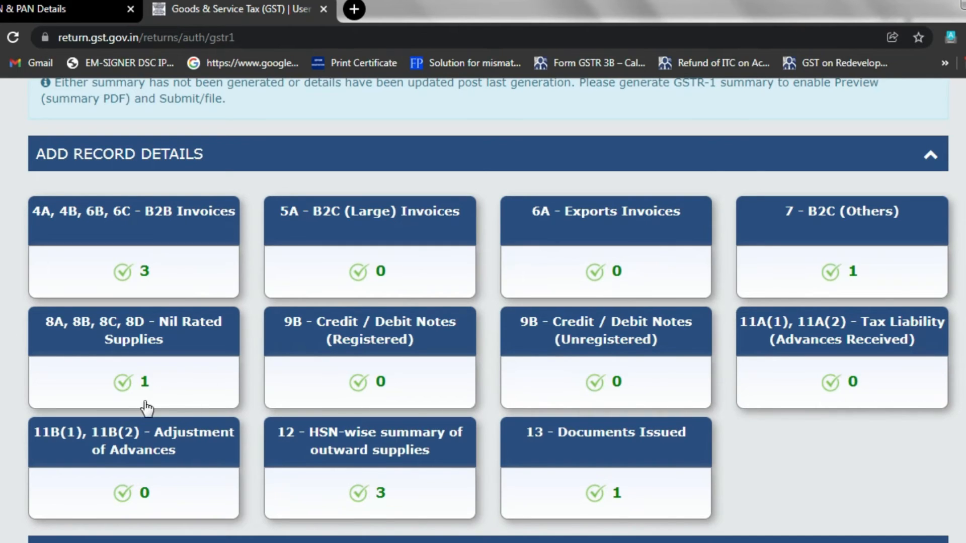
Step: Generate the GSTR-1 summary and refresh until it is ready
scroll(179, 287, down, 1)
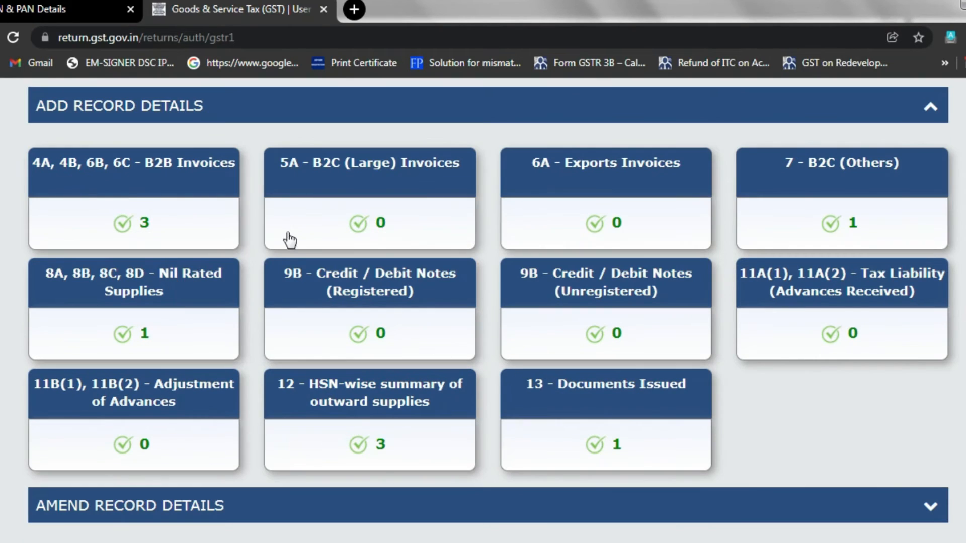
scroll(320, 349, down, 5)
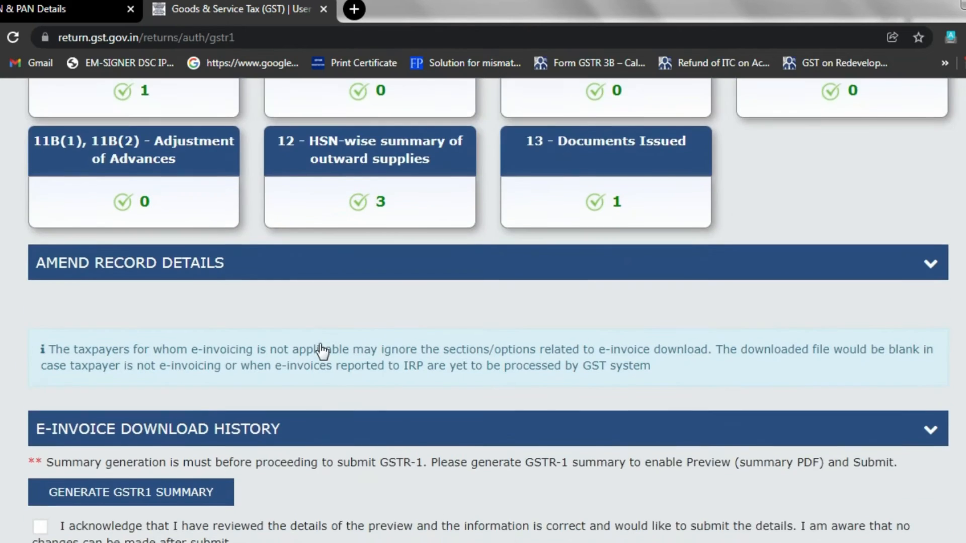
scroll(321, 351, down, 2)
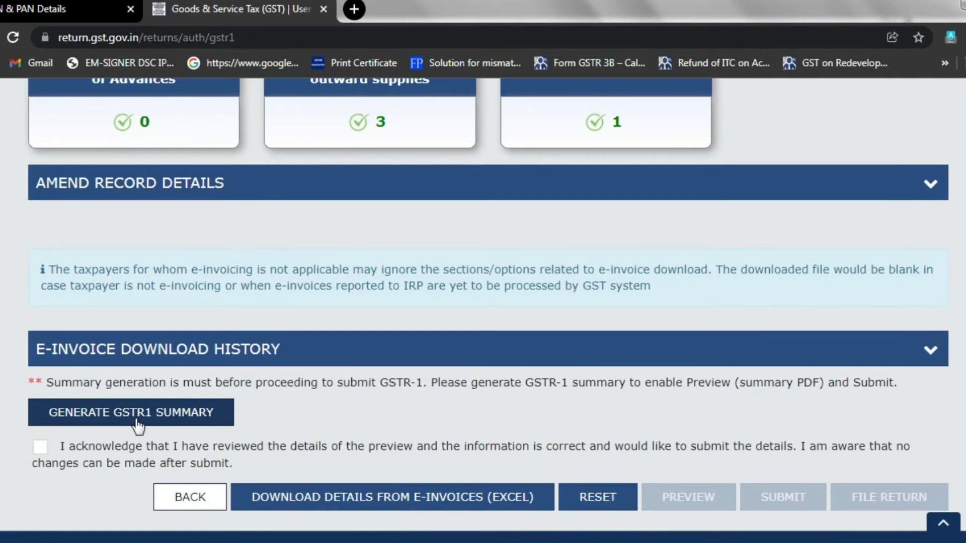
click(161, 424)
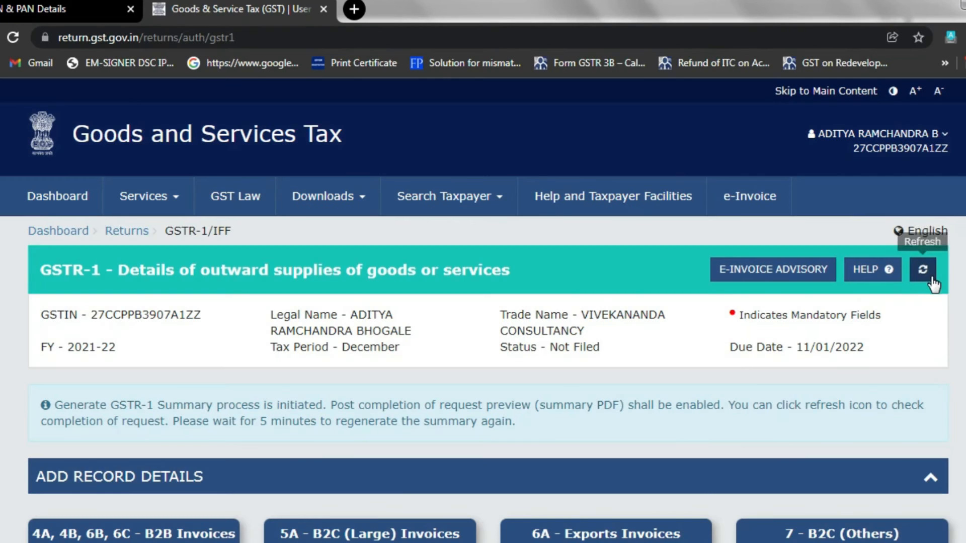
click(930, 277)
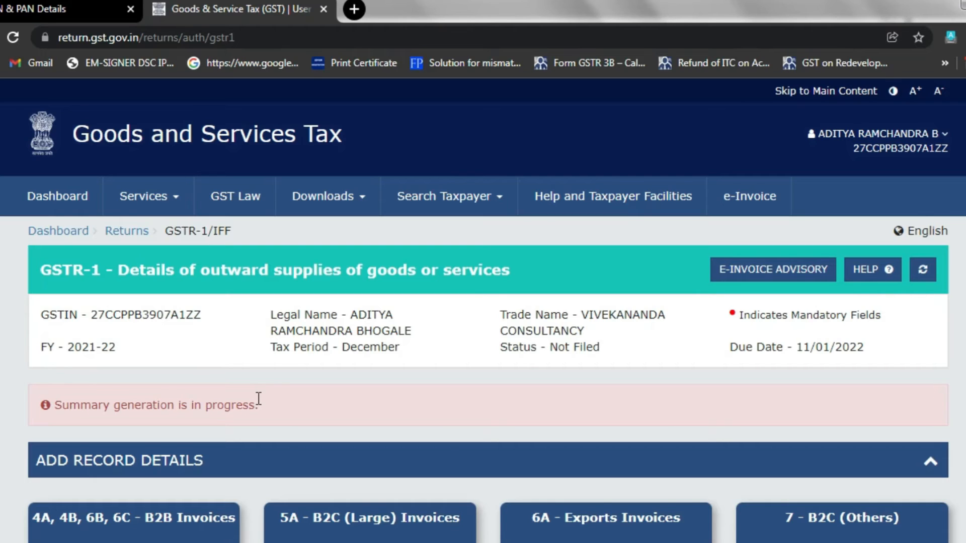
click(924, 271)
Step: Review the summary's record sections and open the B2B Invoices details
scroll(275, 427, down, 5)
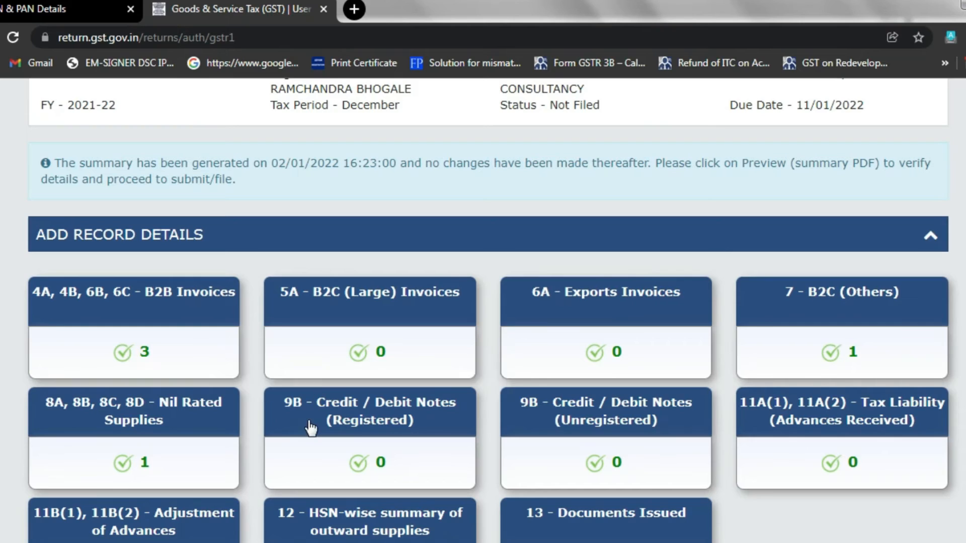
scroll(306, 427, down, 2)
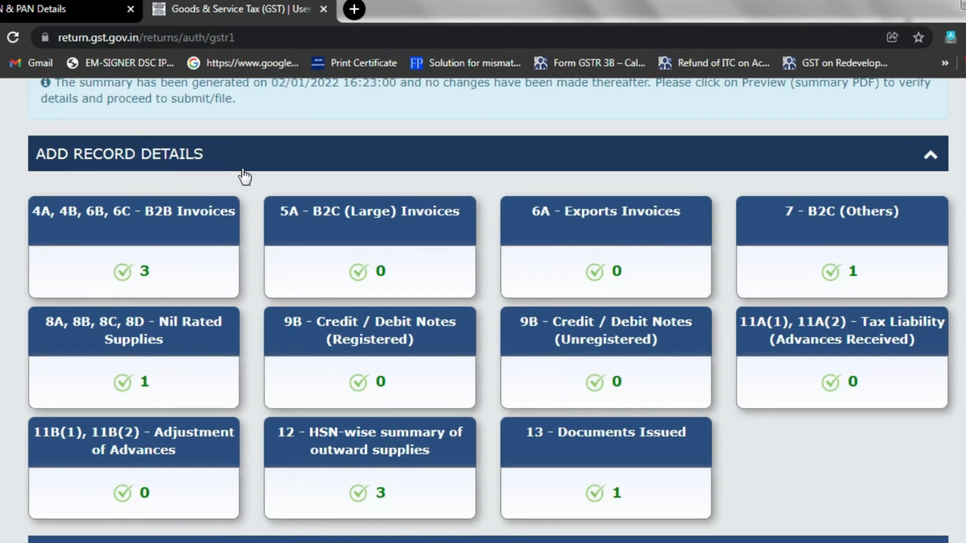
click(930, 155)
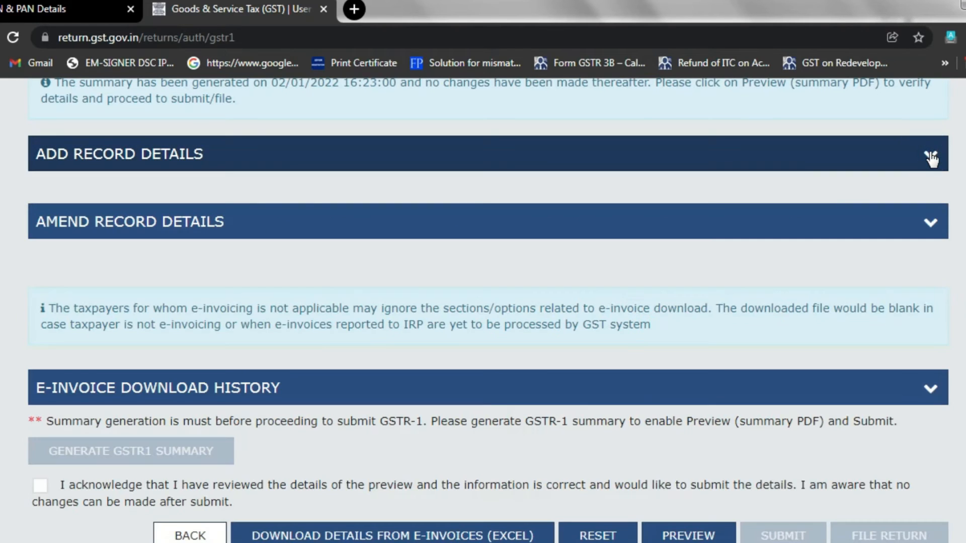
click(930, 156)
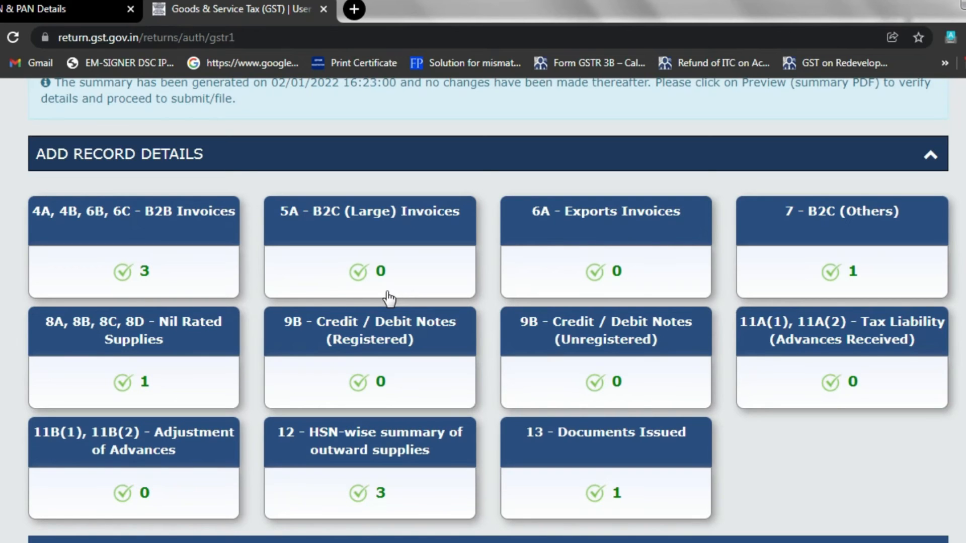
click(148, 241)
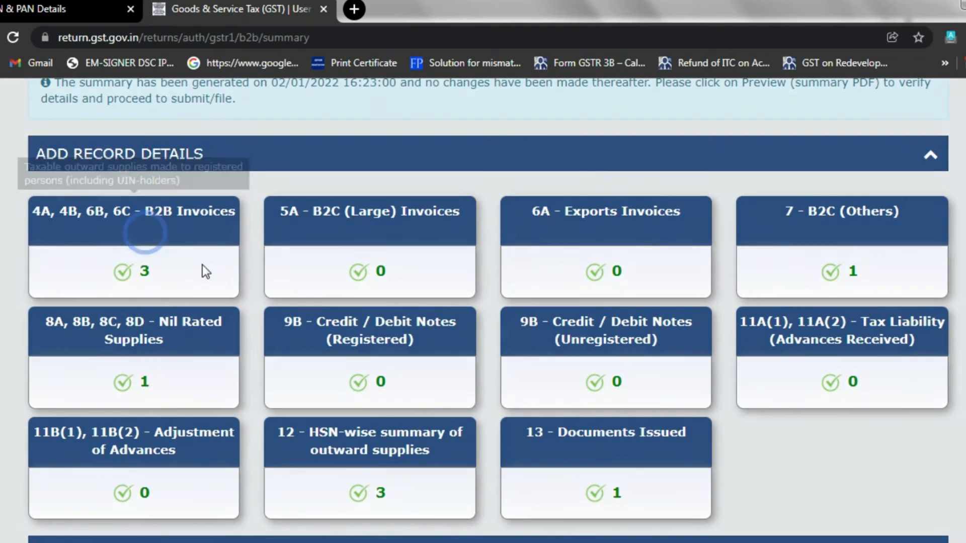
scroll(305, 325, down, 2)
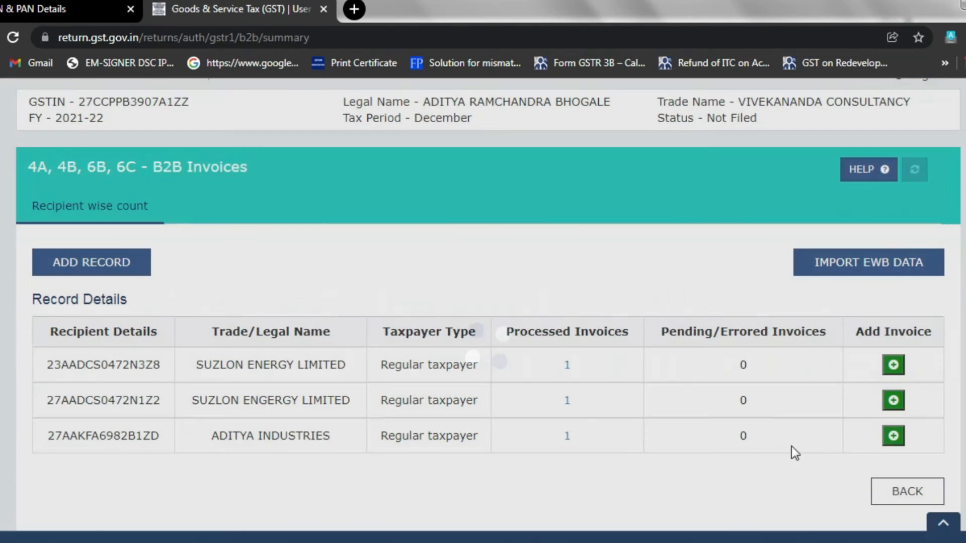
click(902, 491)
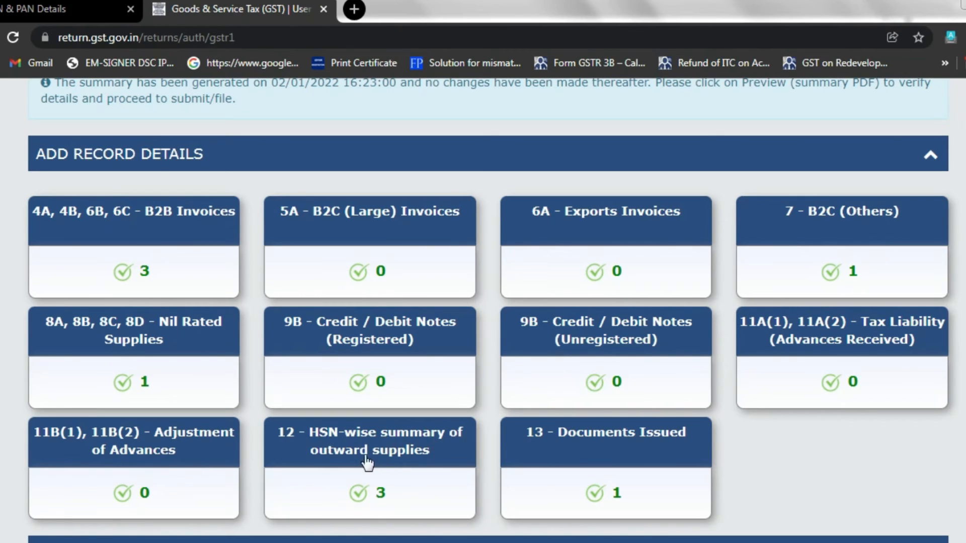
click(431, 460)
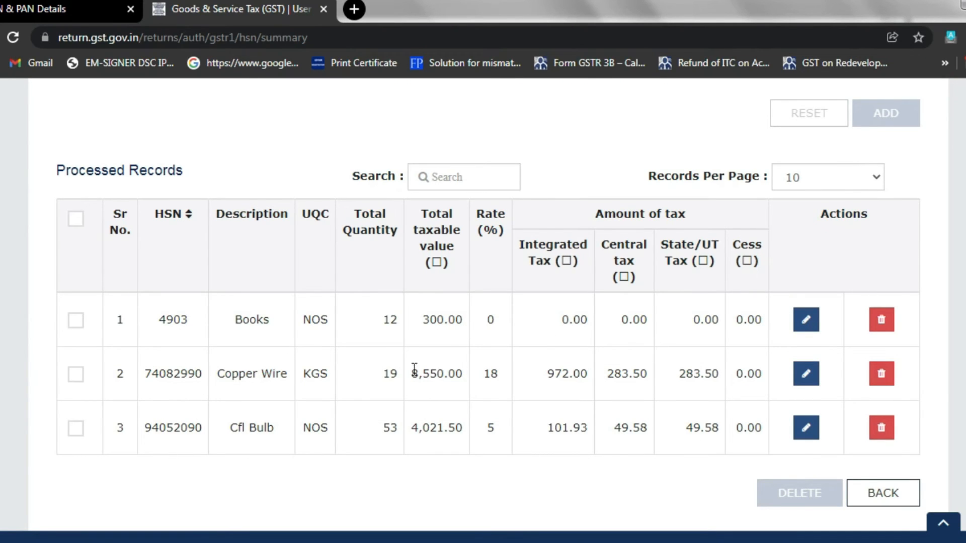
click(883, 495)
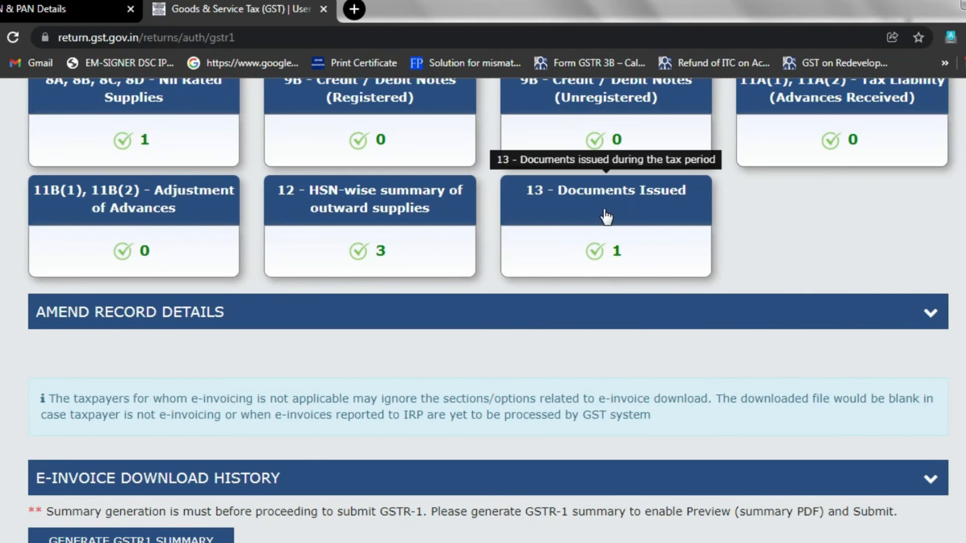
click(631, 215)
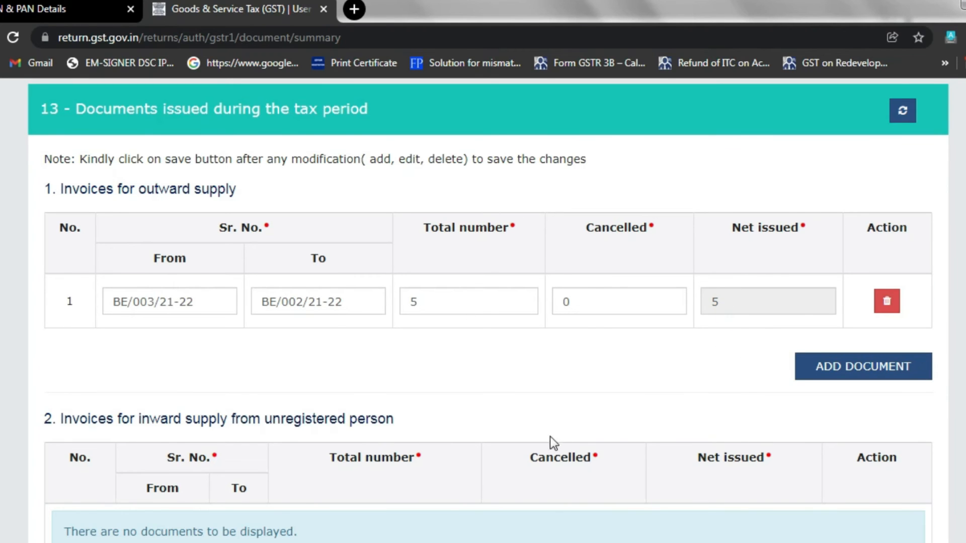
scroll(550, 433, down, 12)
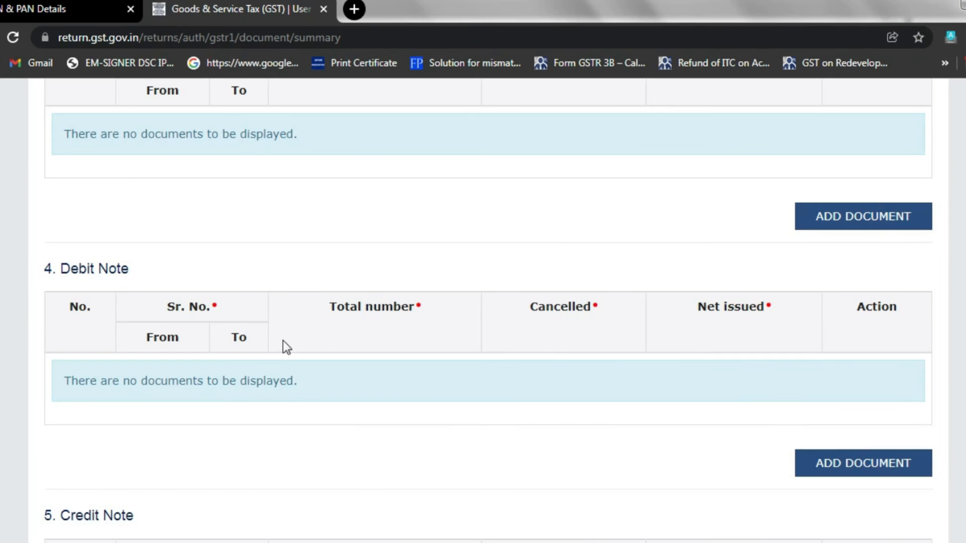
scroll(213, 412, down, 3)
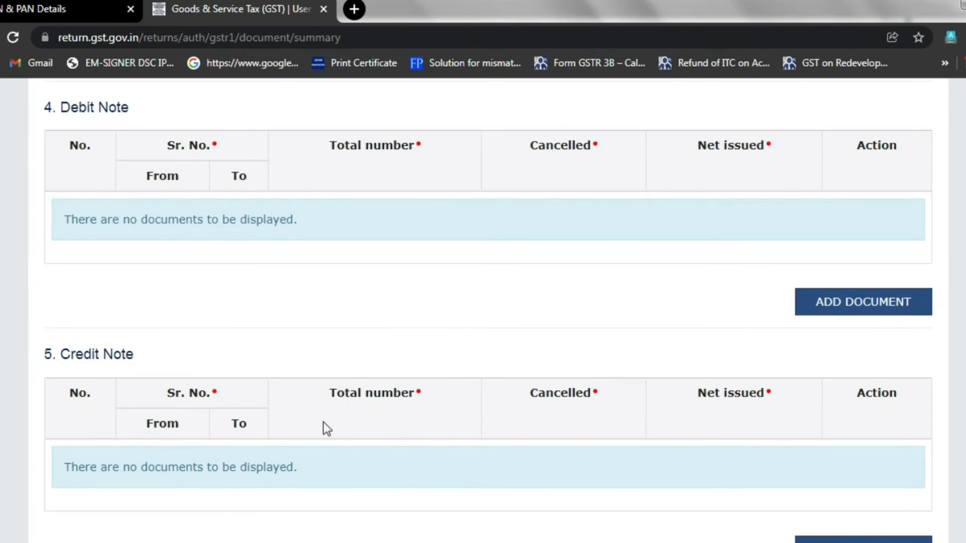
scroll(574, 473, down, 20)
click(835, 493)
scroll(478, 418, down, 10)
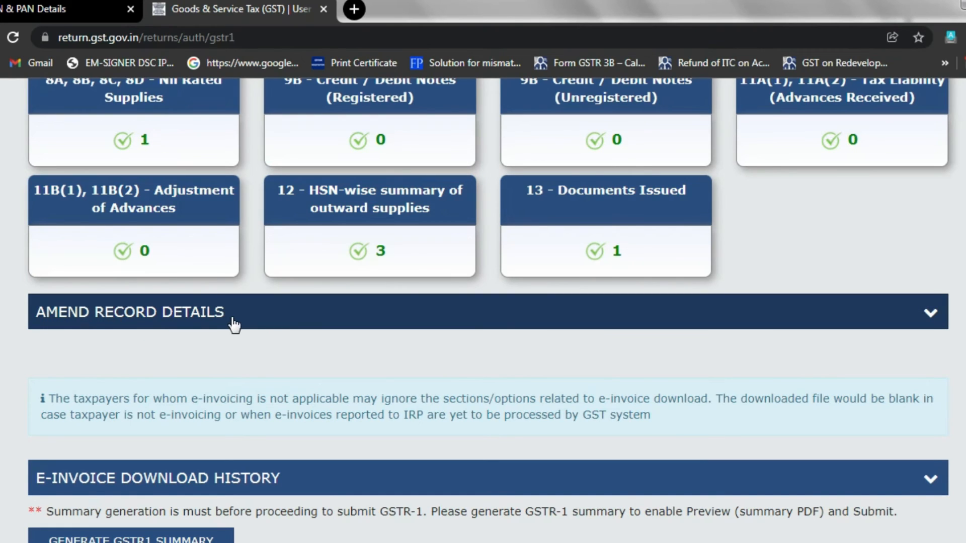
scroll(234, 324, up, 2)
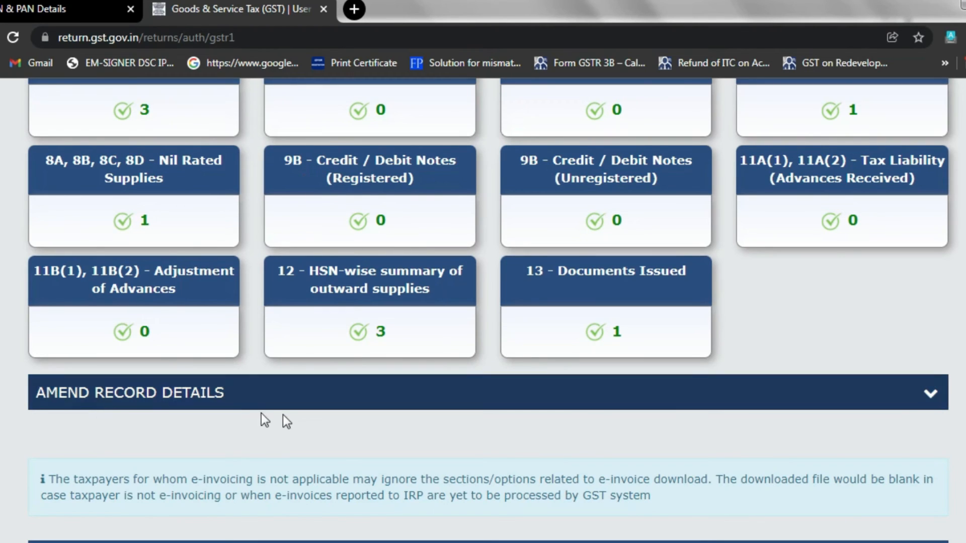
click(927, 400)
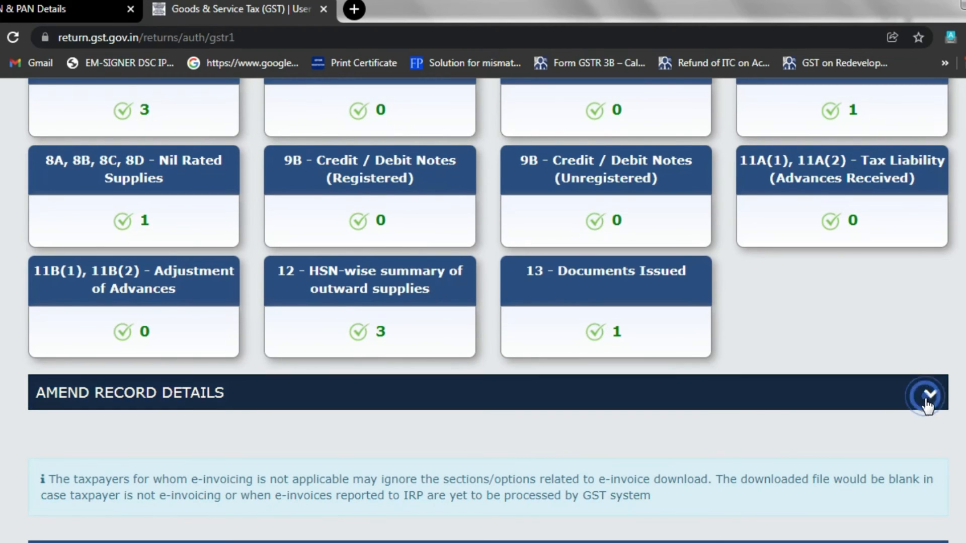
scroll(556, 431, down, 3)
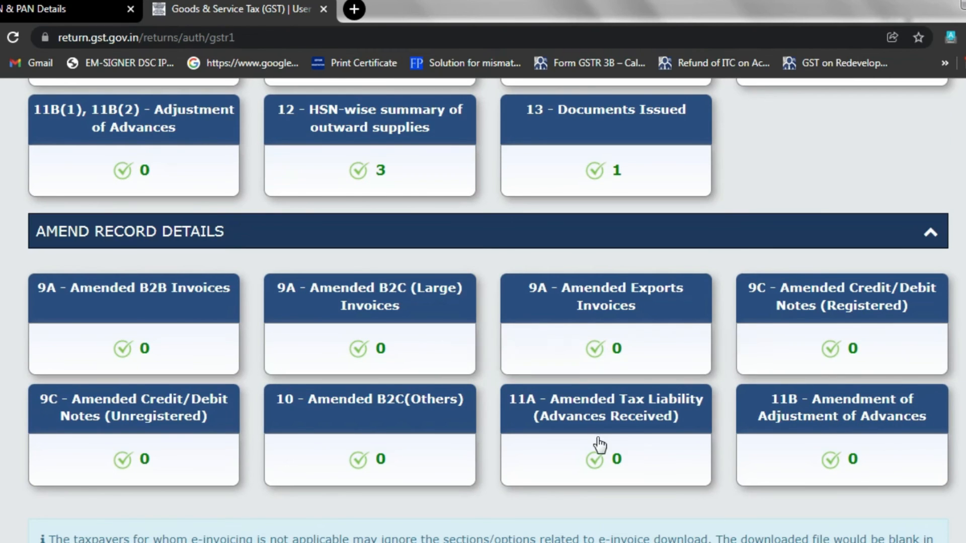
scroll(598, 446, up, 5)
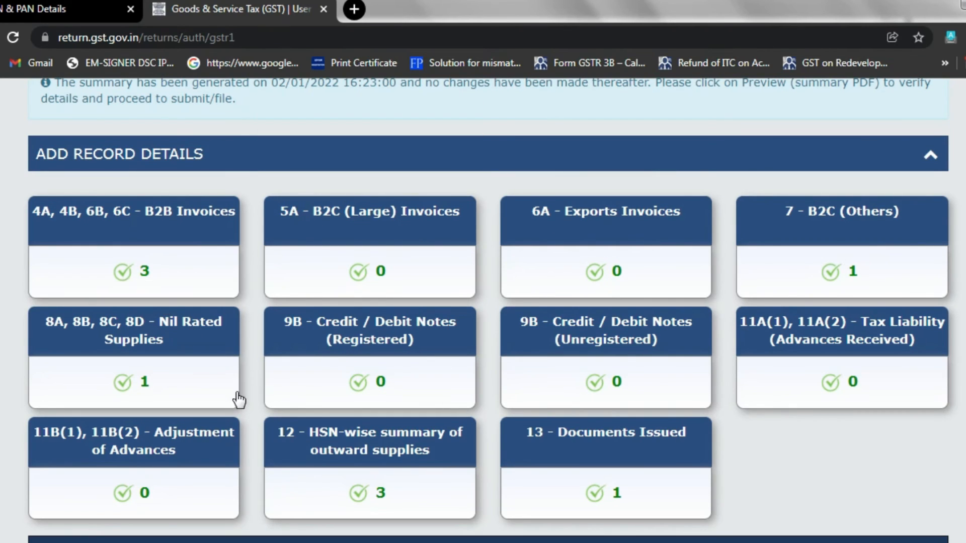
scroll(236, 399, down, 6)
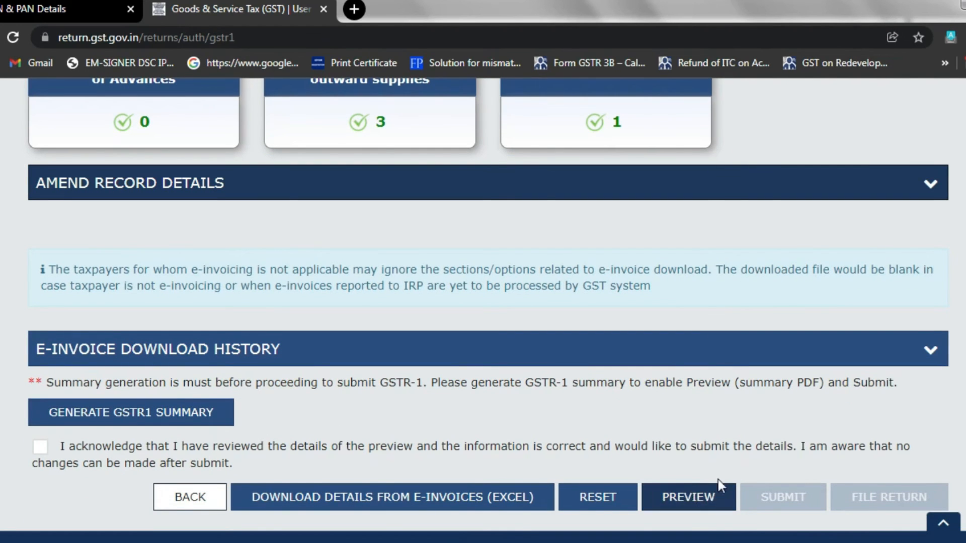
Step: Preview the GSTR-1 summary as a PDF, save it to the desktop, and view page 2
click(697, 498)
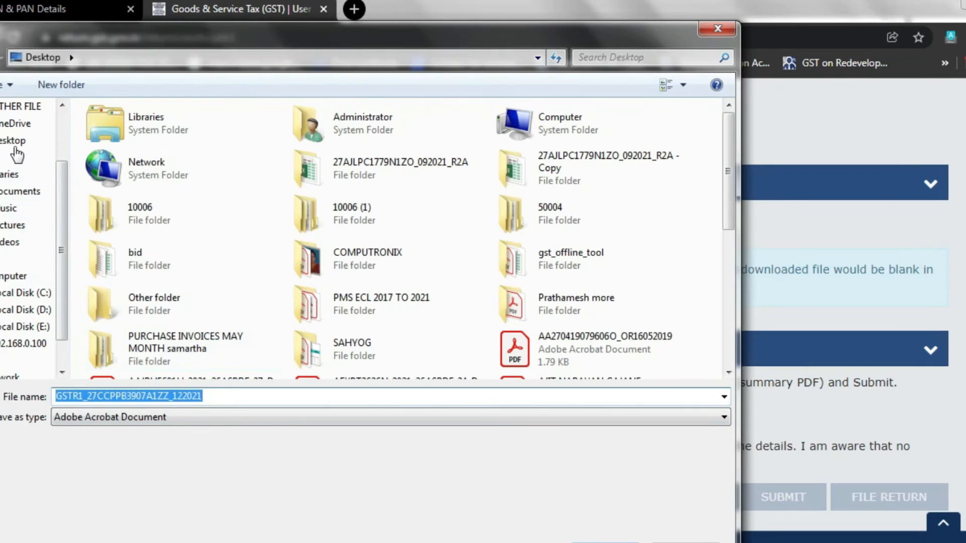
click(613, 538)
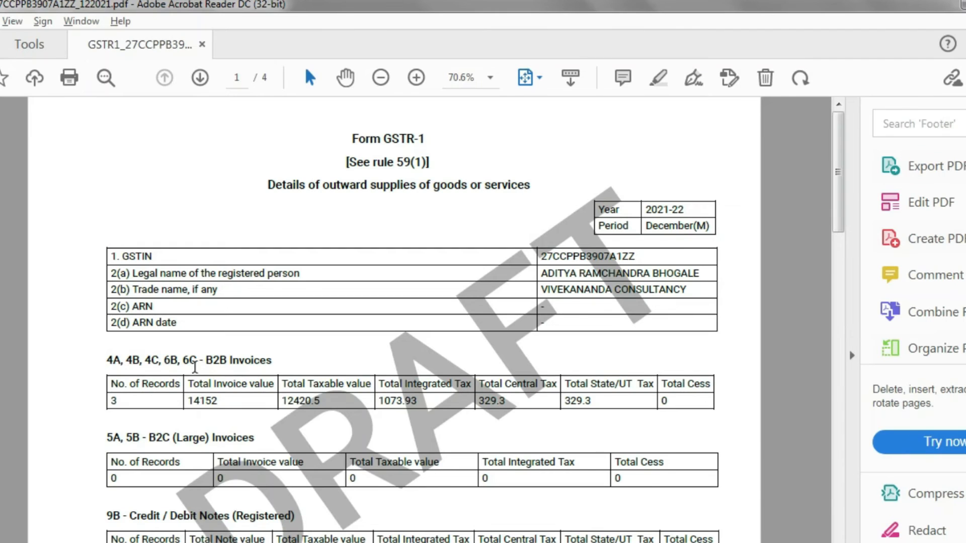
scroll(339, 474, down, 8)
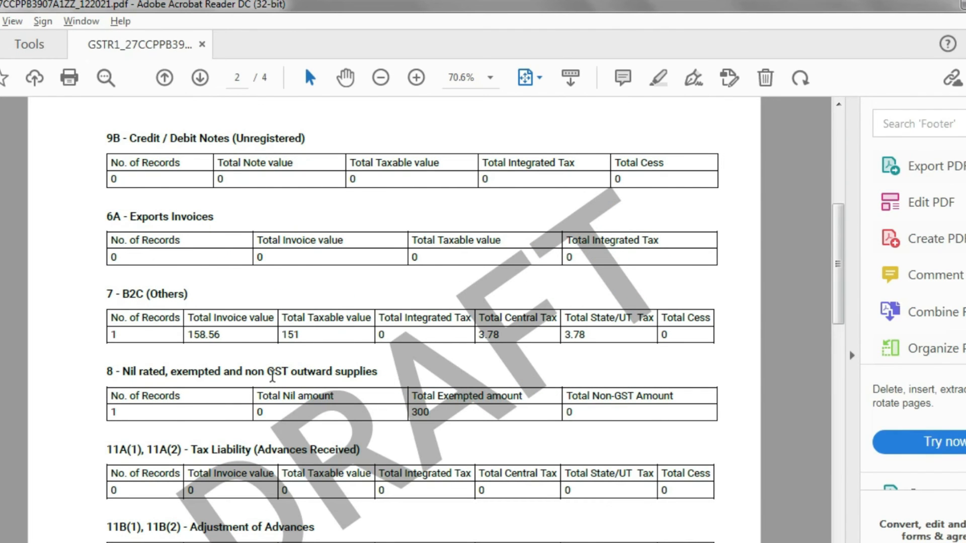
Step: Compare TallyPrime's December GSTR-1 totals against the portal page showing 3 HSN and 1 Documents Issued records
key(alt+Tab)
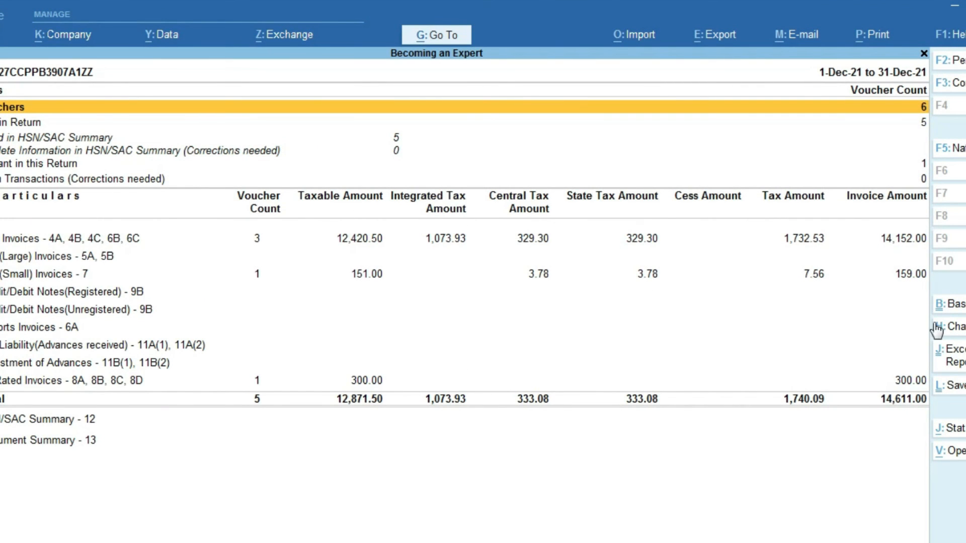
key(alt+Tab)
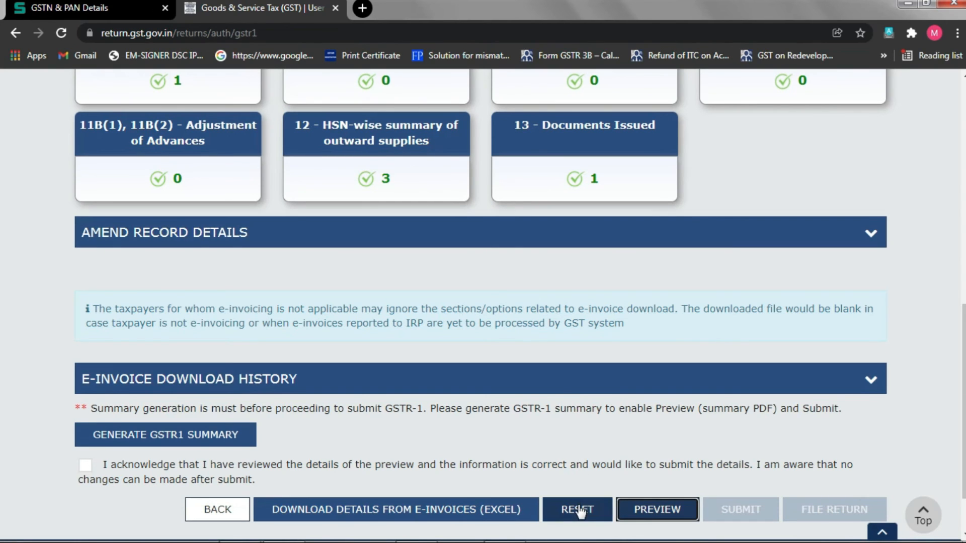
Step: Reset all saved December GSTR-1 records, confirming the deletion with YES
scroll(164, 157, up, 2)
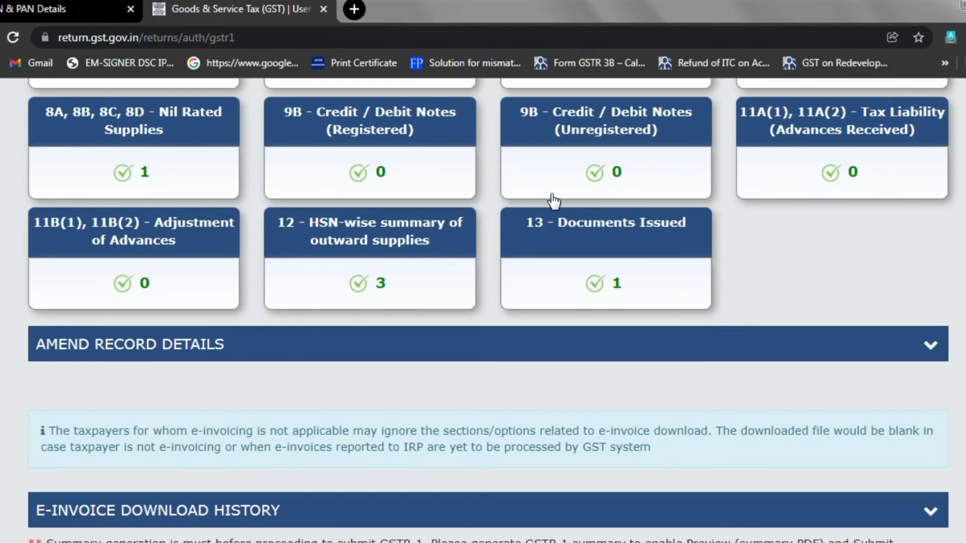
scroll(554, 201, down, 3)
click(603, 497)
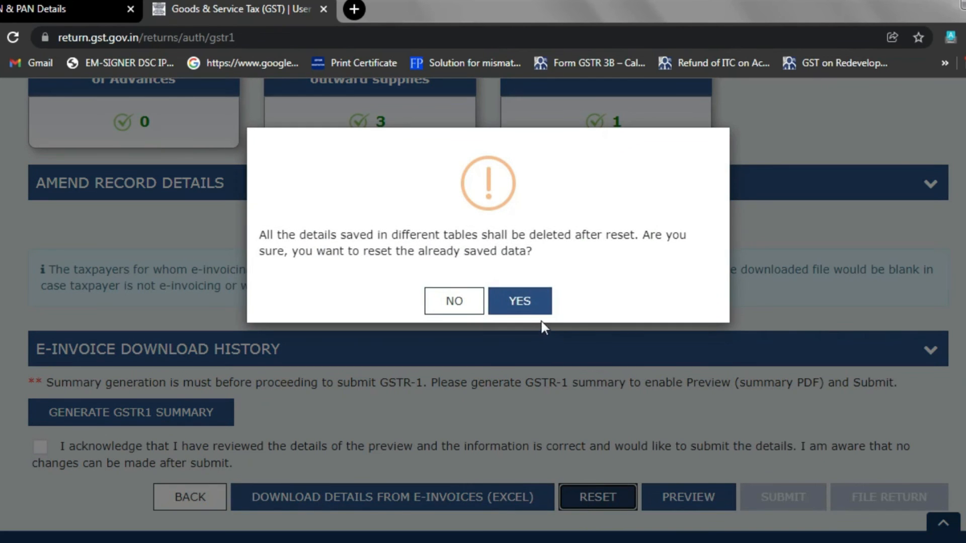
click(526, 300)
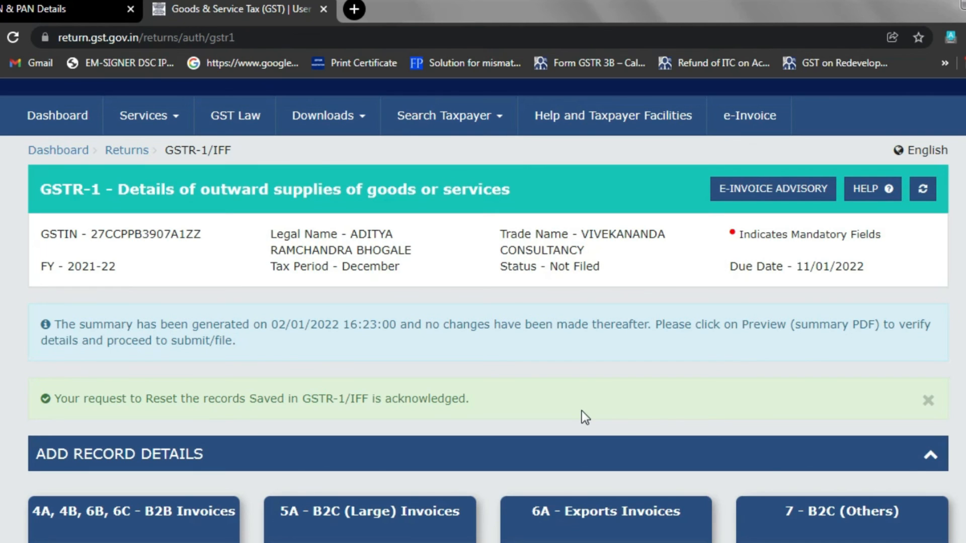
Step: Generate a fresh GSTR-1 summary and refresh until it shows 0 in every section
scroll(448, 430, down, 10)
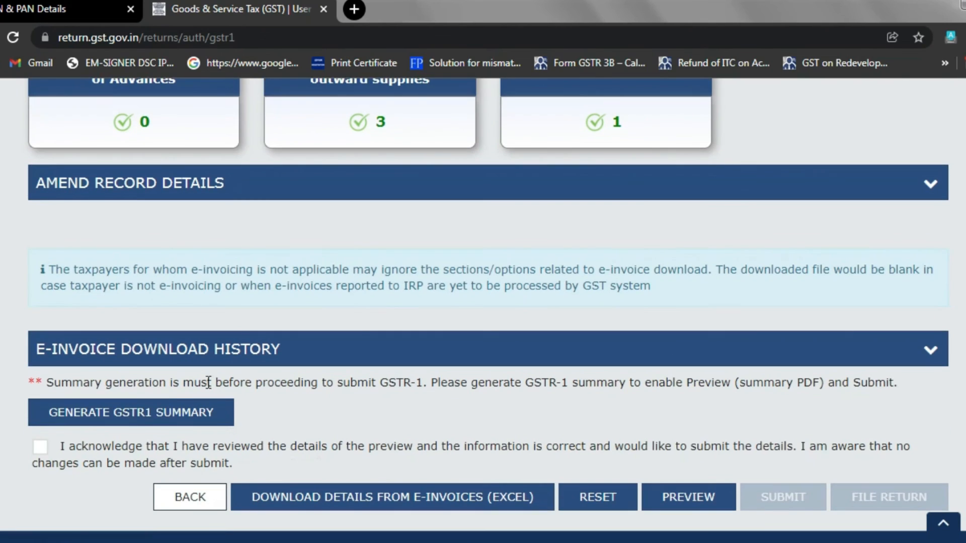
click(157, 411)
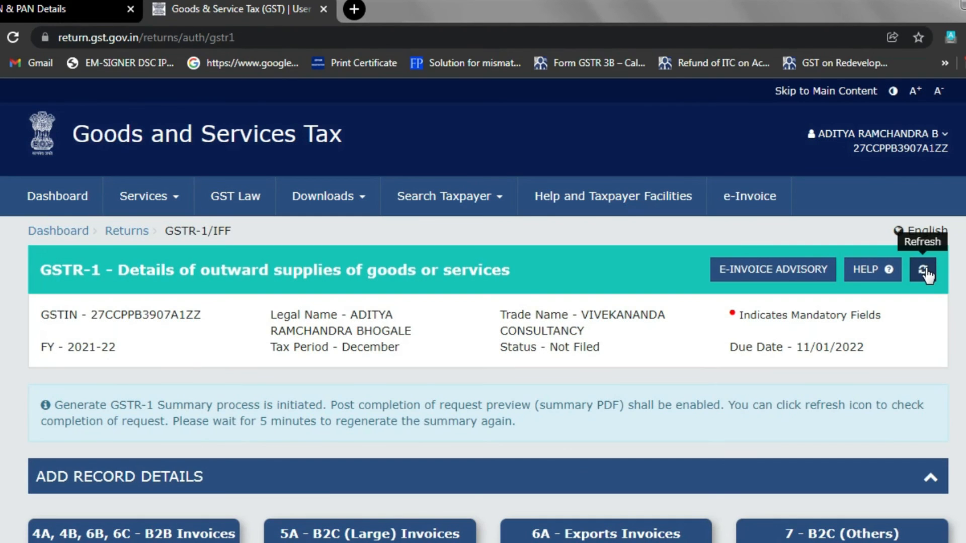
click(924, 271)
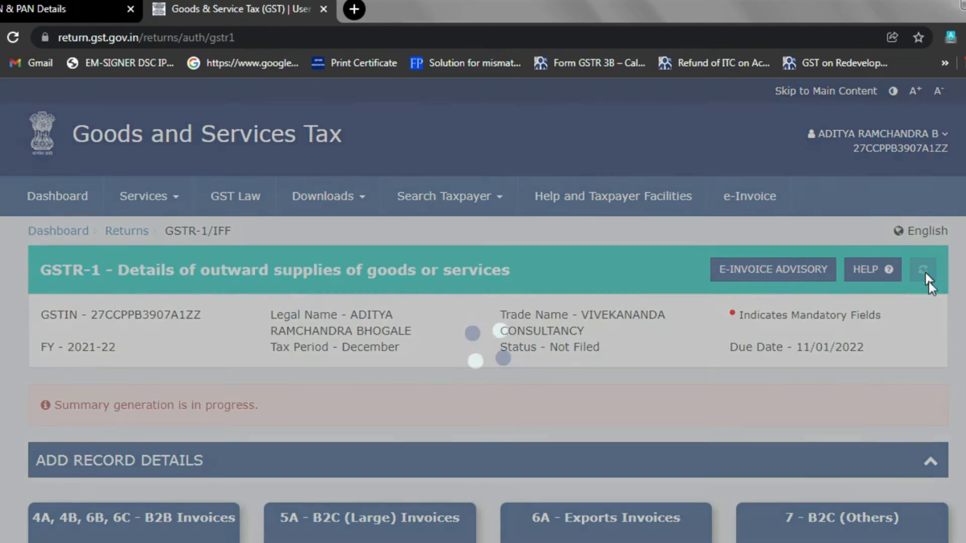
scroll(171, 360, down, 5)
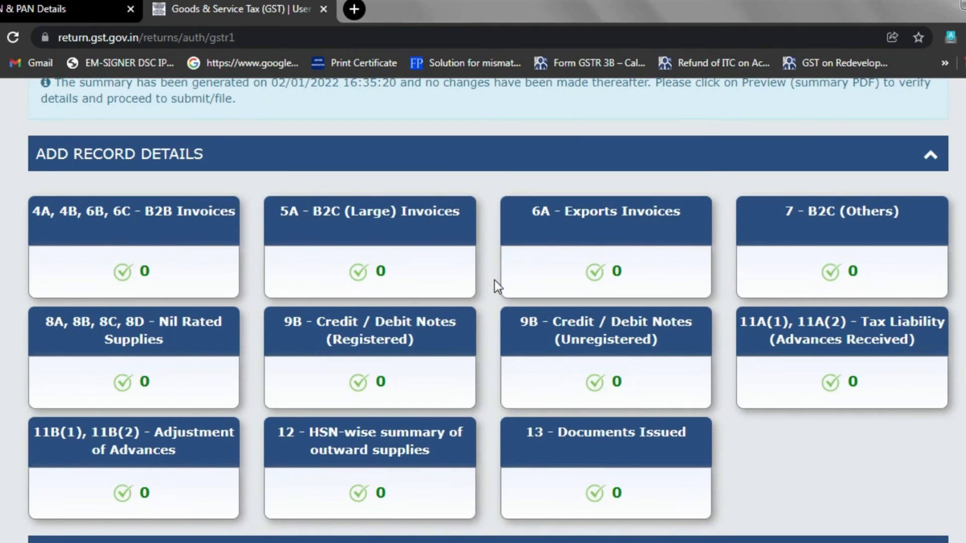
scroll(664, 432, down, 7)
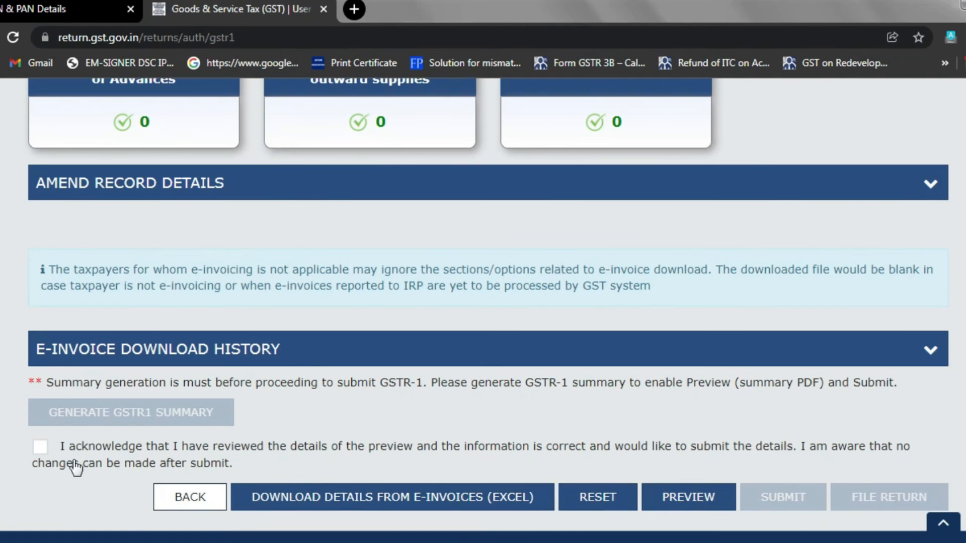
Step: Acknowledge the reviewed details and submit the December 2021-22 GSTR-1
click(41, 447)
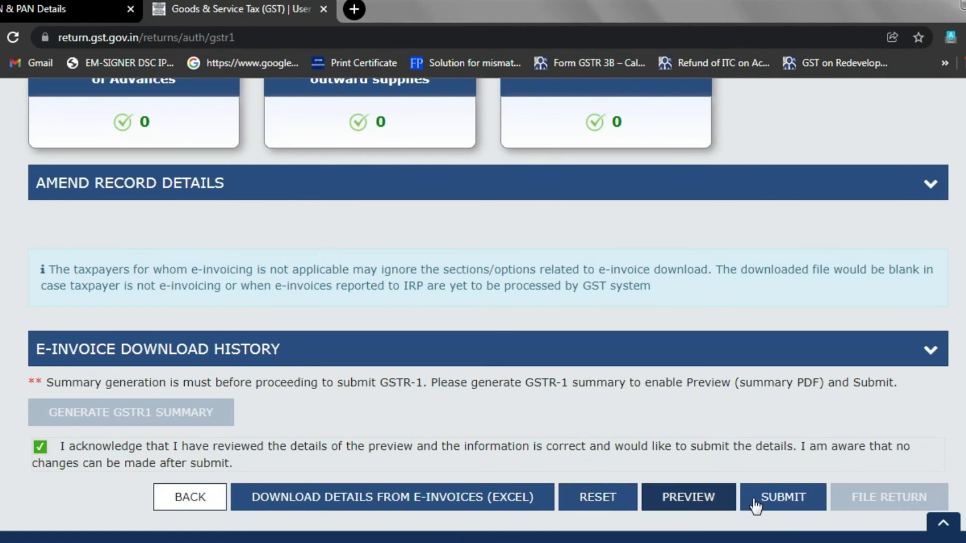
click(777, 496)
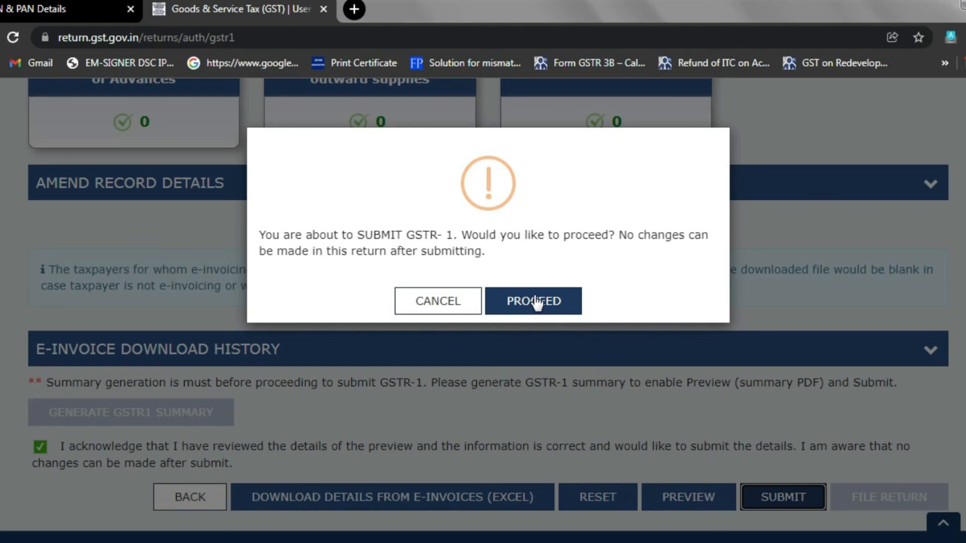
click(537, 302)
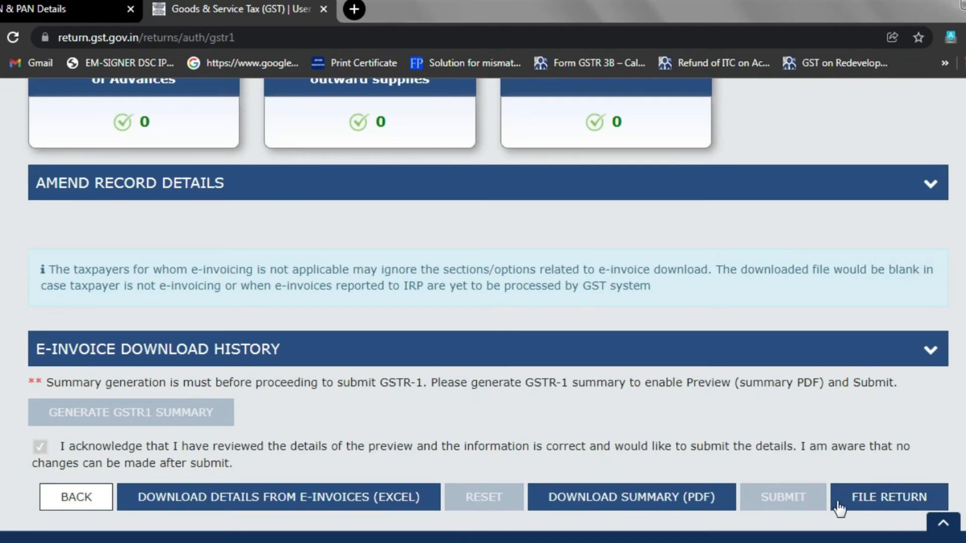
Step: File the submitted return with EVC, accepting the declaration, choosing the authorised signatory and verifying the OTP
click(878, 507)
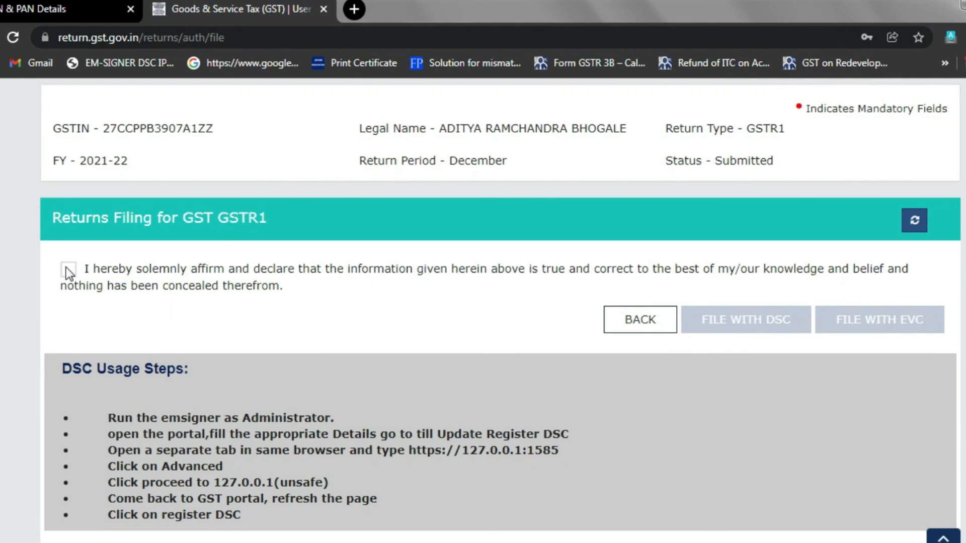
click(66, 267)
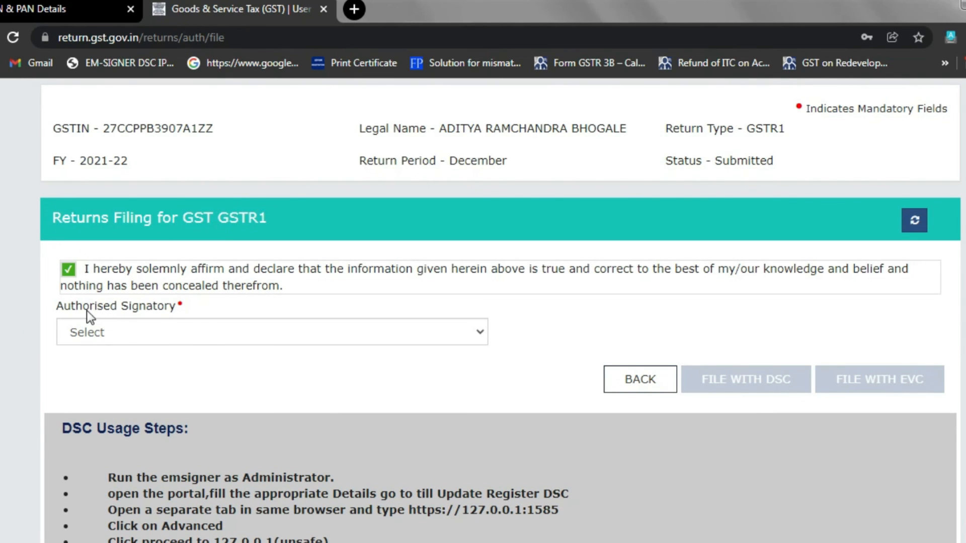
click(208, 331)
click(177, 367)
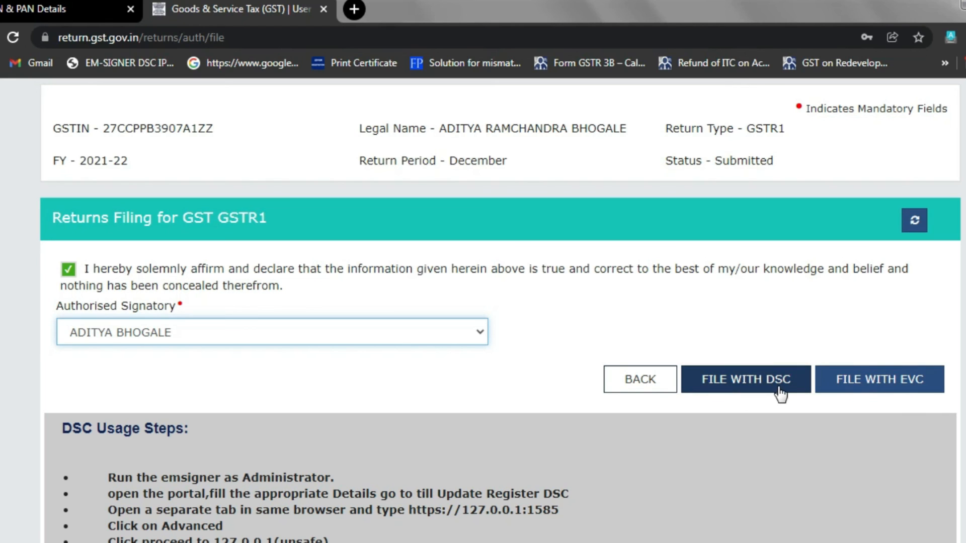
click(886, 384)
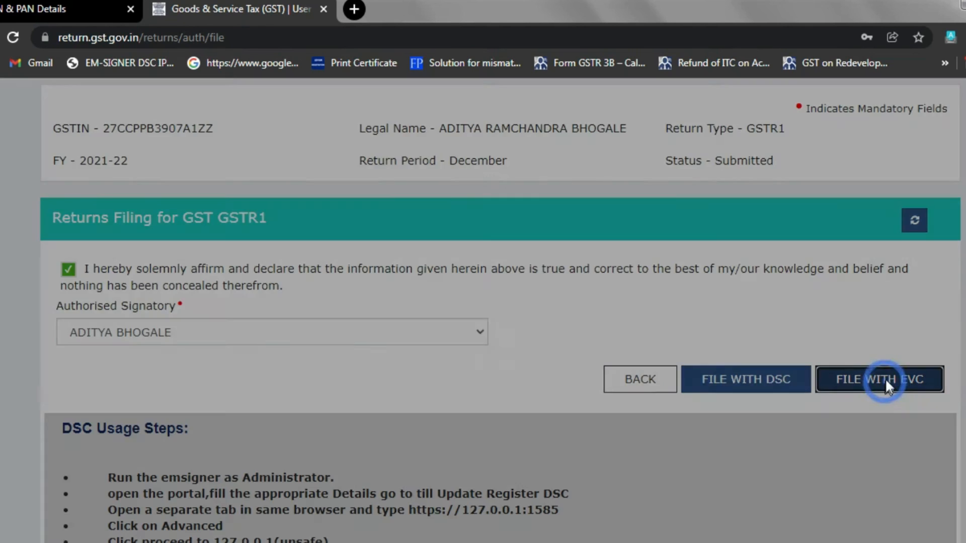
click(339, 313)
click(340, 313)
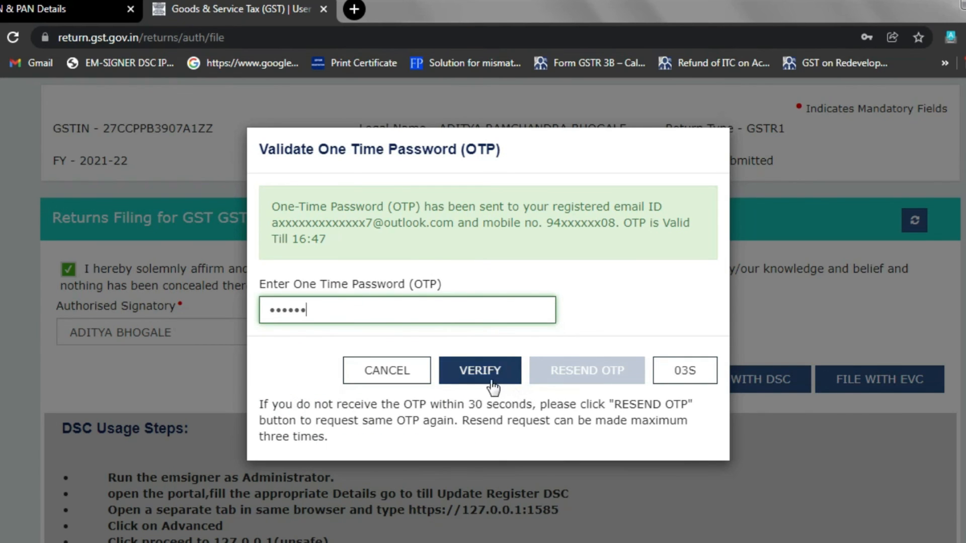
click(487, 376)
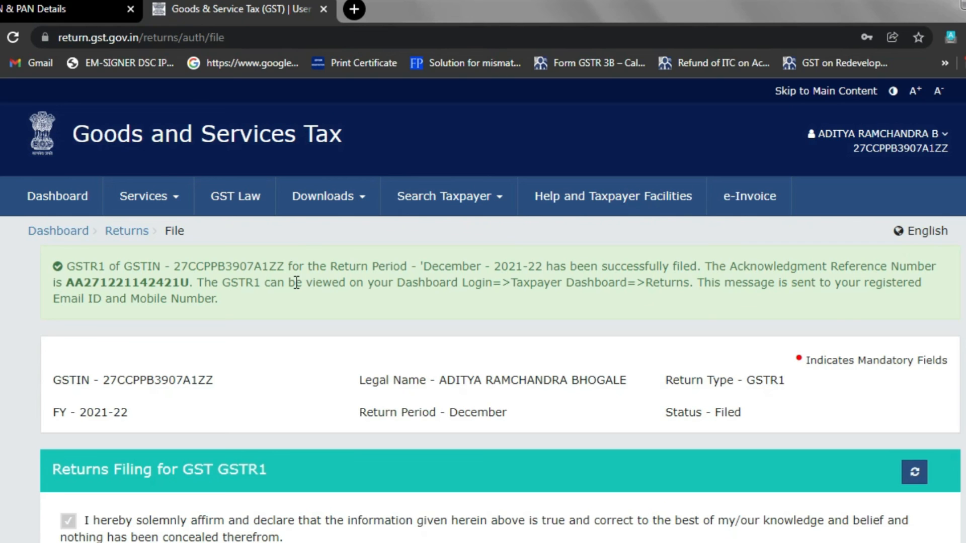
Step: Go from the taxpayer dashboard to the Returns Dashboard
click(68, 198)
mouse_move(161, 184)
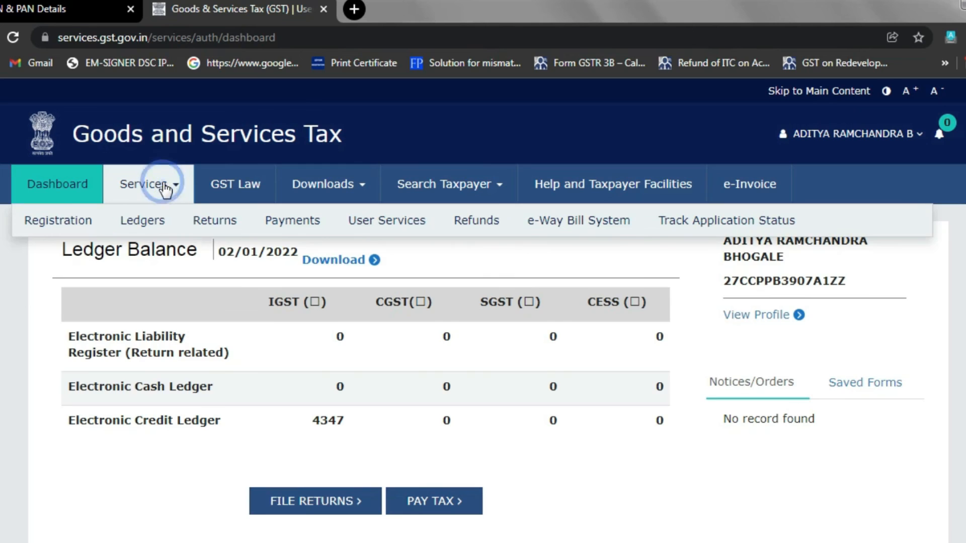
mouse_move(215, 234)
click(80, 255)
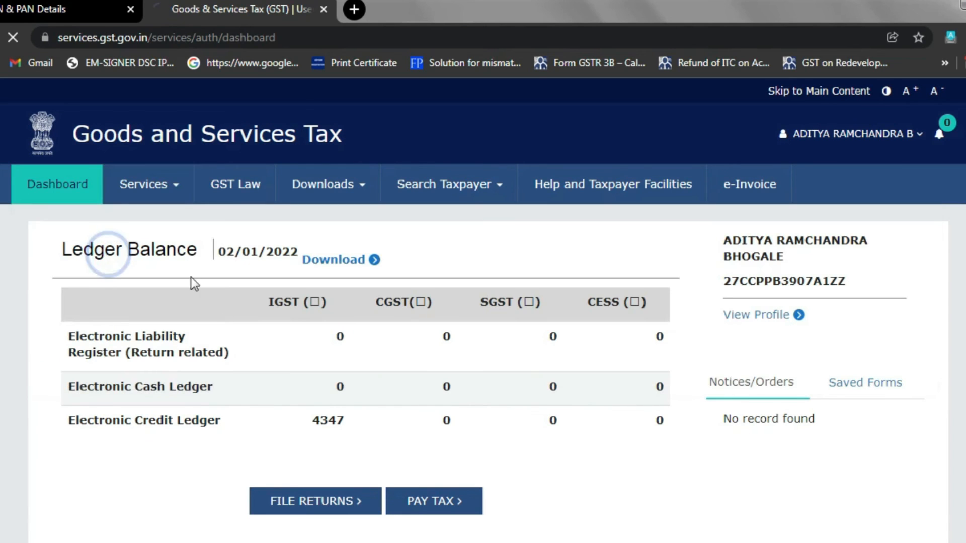
Step: Search Quarter 3 (Oct - Dec) returns and open the offline download for the filed GSTR-1
click(373, 368)
click(382, 418)
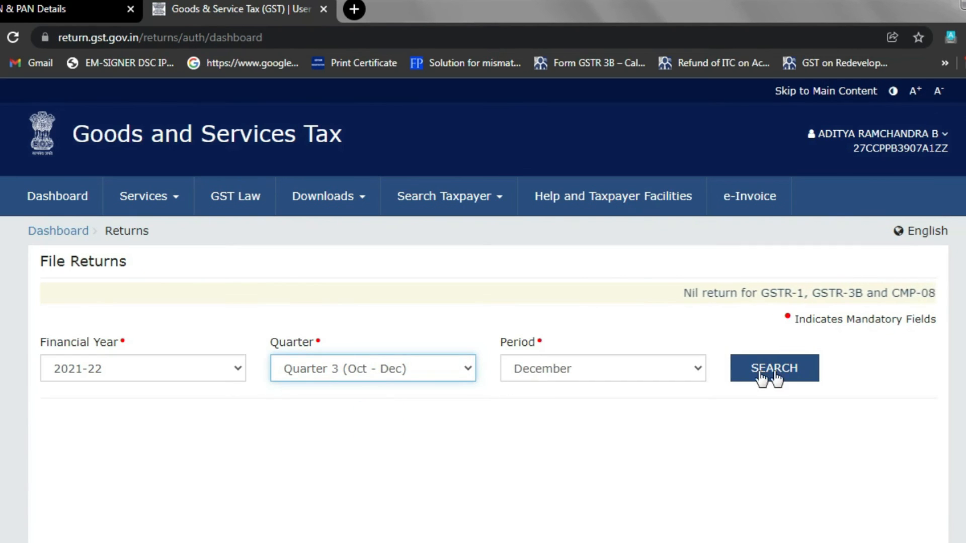
click(809, 376)
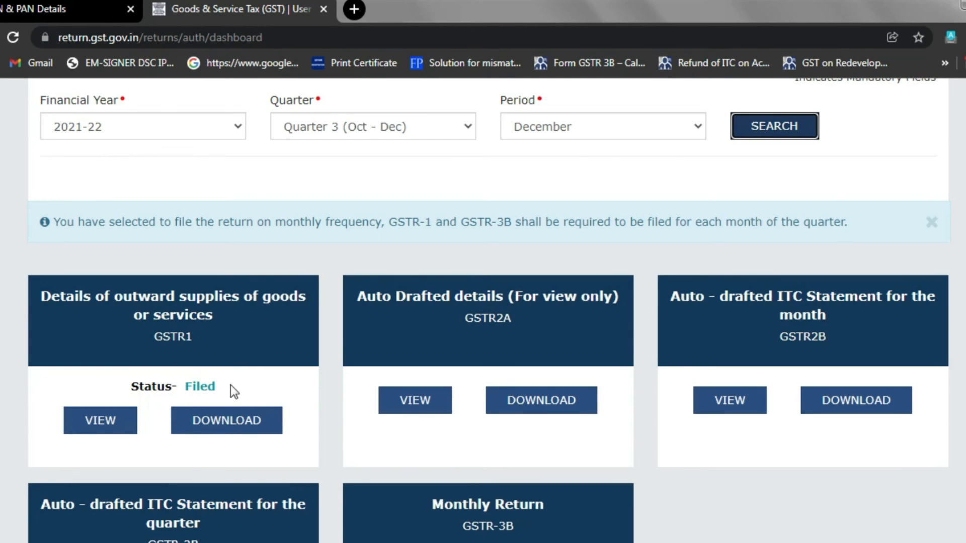
scroll(300, 448, down, 2)
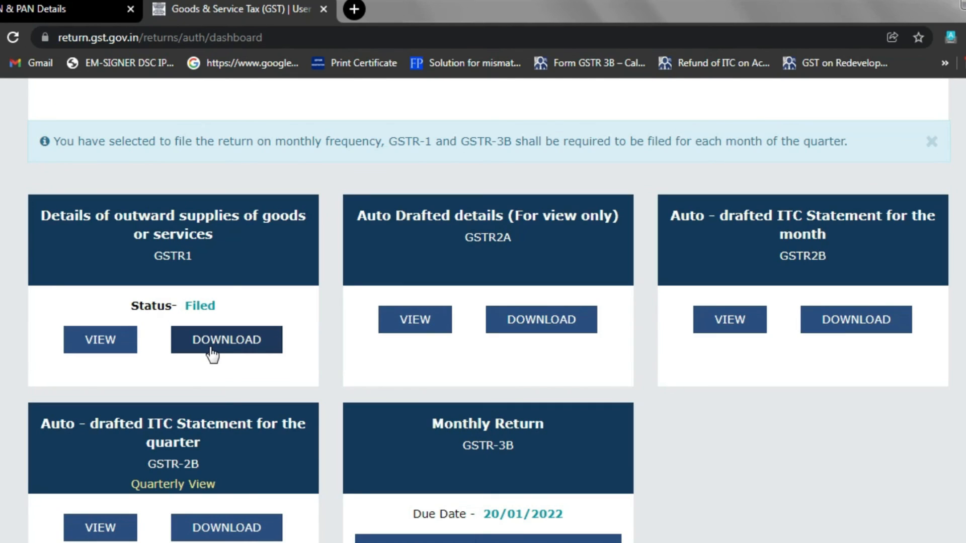
click(212, 351)
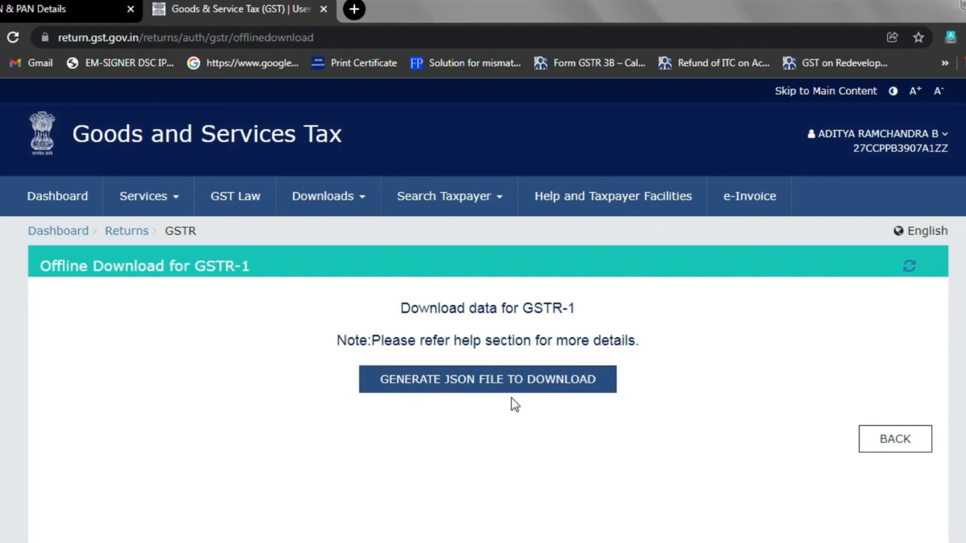